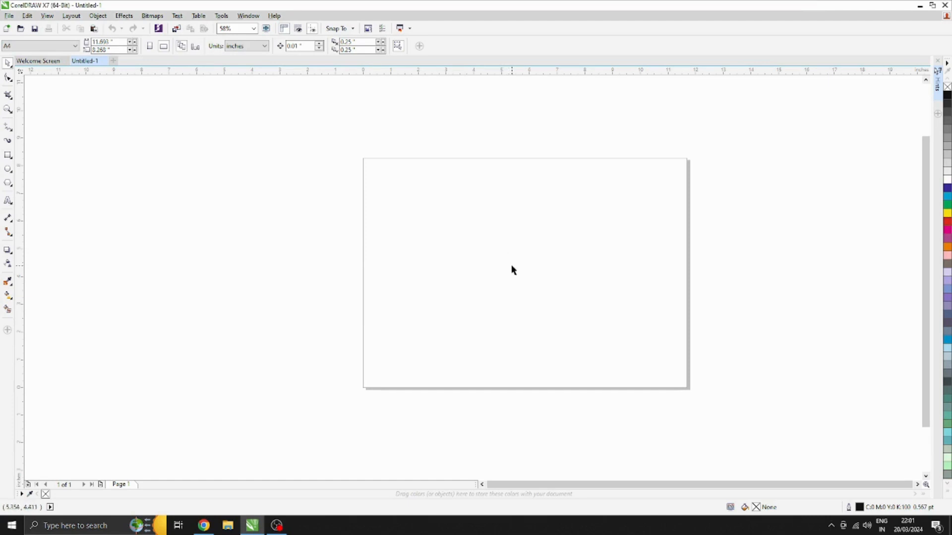
pyautogui.rightClick(512, 269)
pyautogui.click(535, 314)
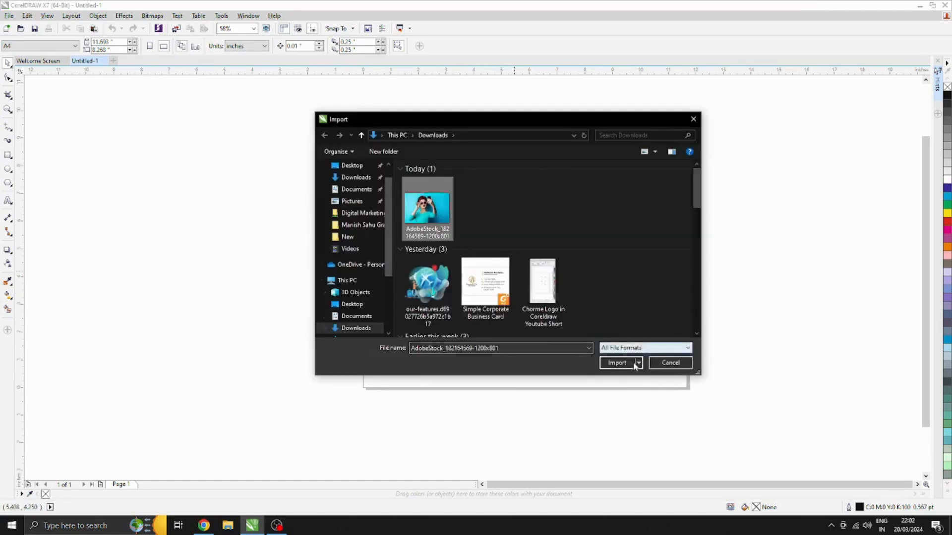
pyautogui.click(617, 363)
pyautogui.click(450, 205)
pyautogui.press('p')
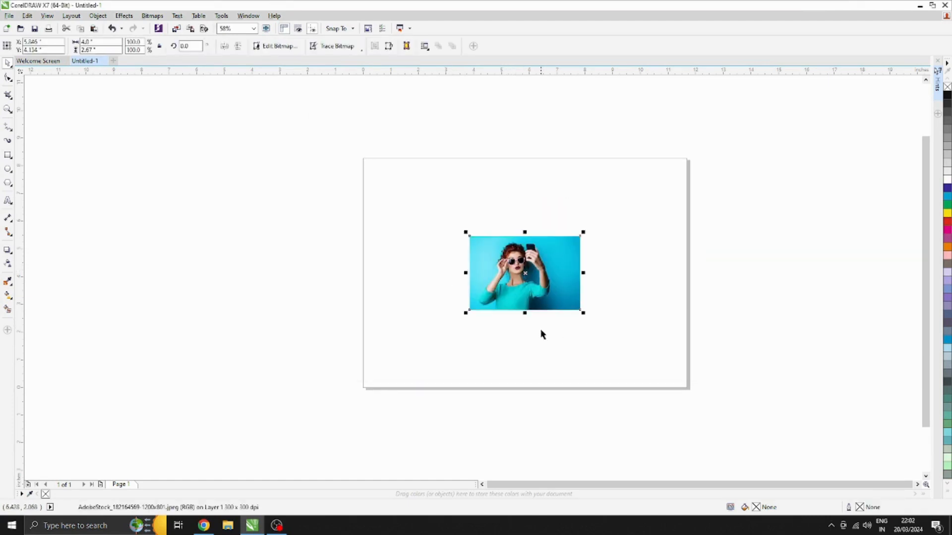
# Scale the photo up from its centre to about 7.39 inches wide
pyautogui.moveTo(583, 312); pyautogui.dragTo(625, 360)
pyautogui.click(610, 378)
pyautogui.scroll(2, 545, 300)
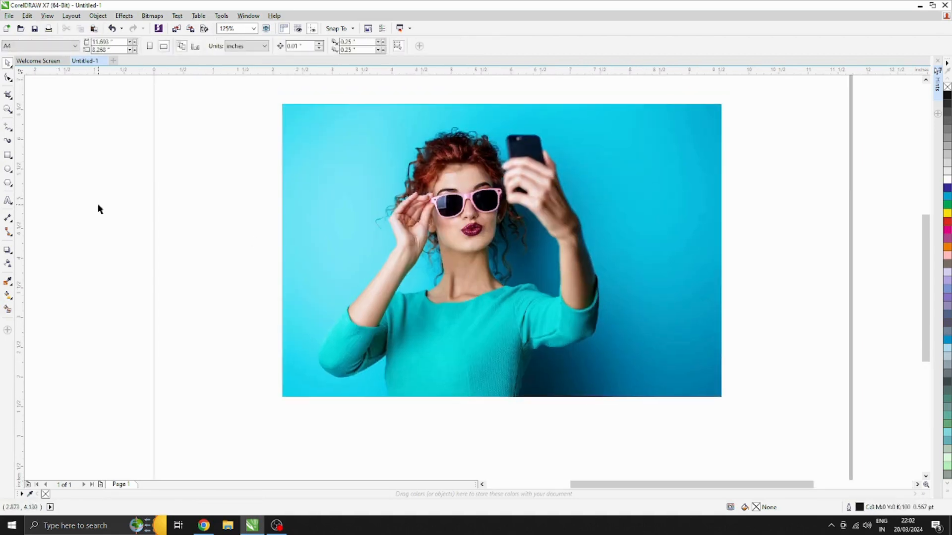
# Write the artistic text COOL in capitals on the empty area beside the photo
pyautogui.click(7, 201)
pyautogui.click(107, 186)
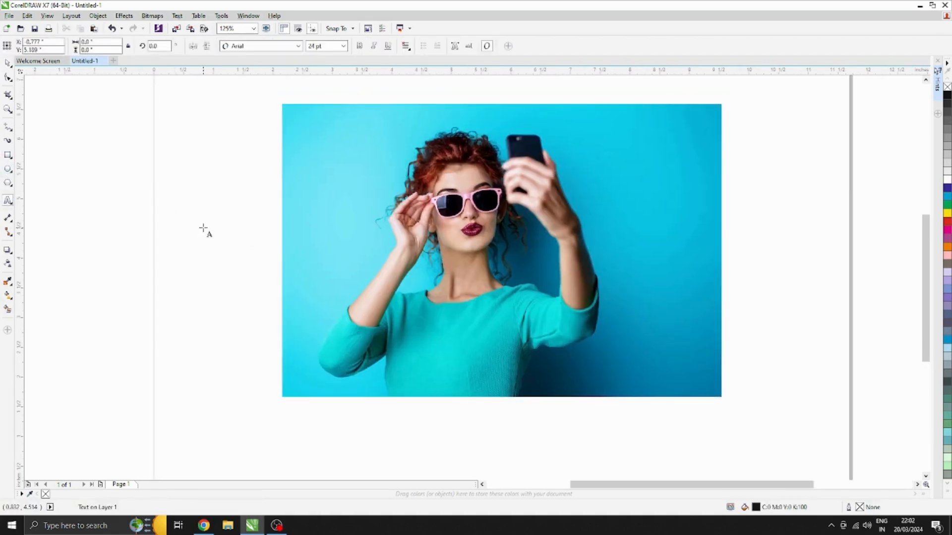
pyautogui.write('C')
pyautogui.press('BackSpace')
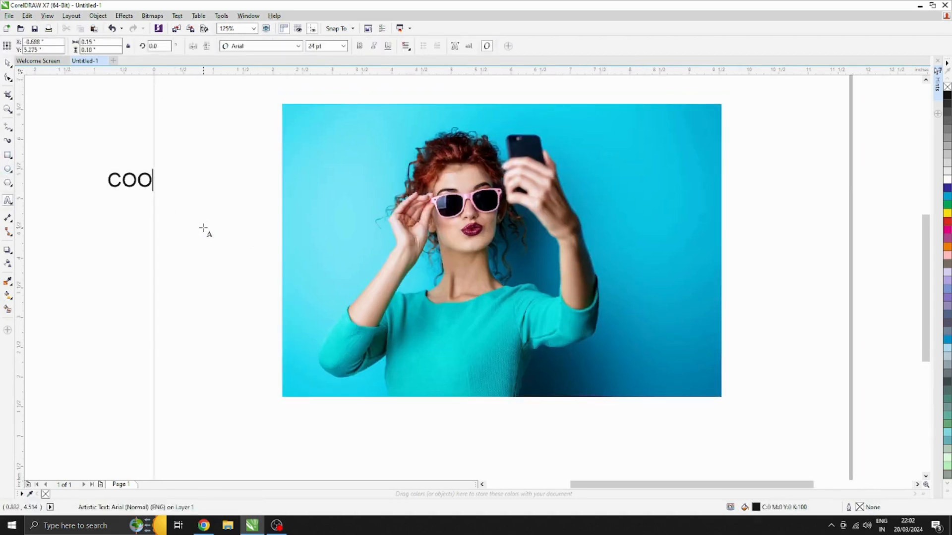
pyautogui.write('COOL')
# Break COOL into one letter per line and enlarge the text to about 53 pt beside the photo
pyautogui.press('Left')
pyautogui.press('Left')
pyautogui.press('Left')
pyautogui.press('Return')
pyautogui.press('Right')
pyautogui.press('Return')
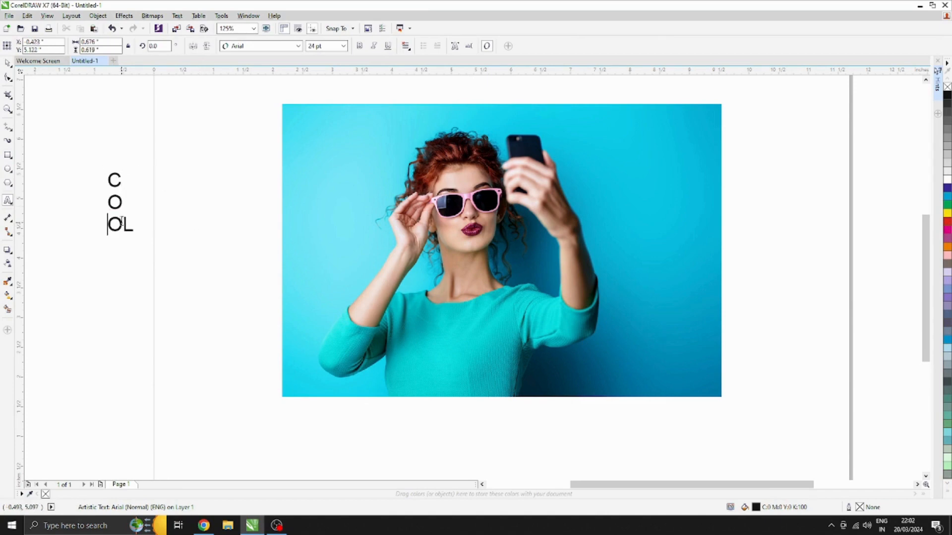
pyautogui.press('Right')
pyautogui.press('Return')
pyautogui.moveTo(126, 257); pyautogui.dragTo(161, 301)
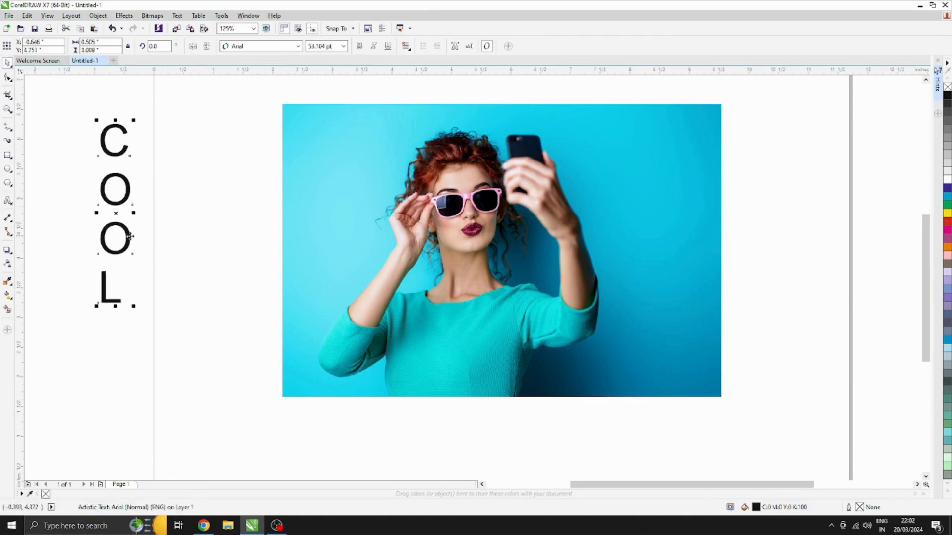
pyautogui.moveTo(116, 214); pyautogui.dragTo(208, 212)
# Set the text in Articulate Display Lys and place it over the woman's raised elbow side, enlarged to about 82.6 pt
pyautogui.click(260, 46)
pyautogui.click(263, 46)
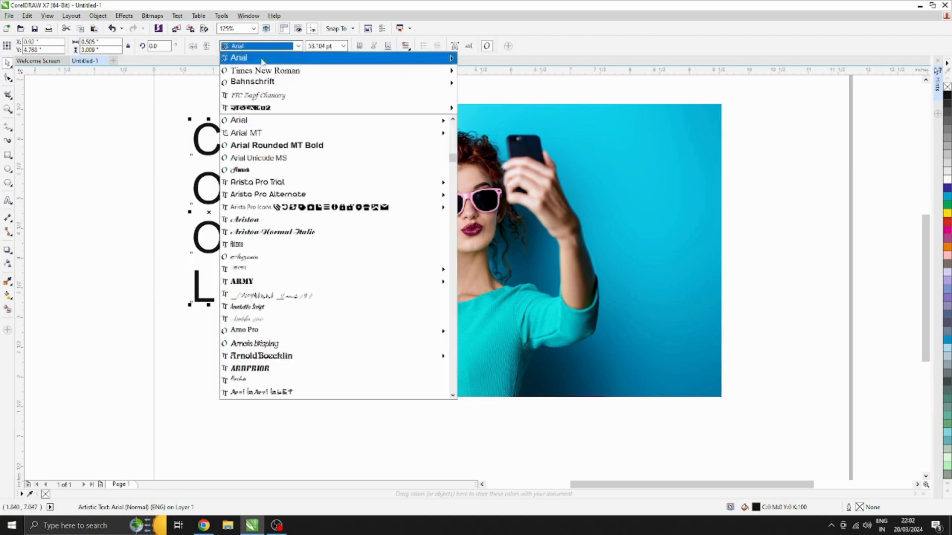
pyautogui.moveTo(272, 184)
pyautogui.press('Down')
pyautogui.press('Down')
pyautogui.press('Down')
pyautogui.press('Down')
pyautogui.press('Down')
pyautogui.press('Down')
pyautogui.press('Down')
pyautogui.press('Down')
pyautogui.press('Down')
pyautogui.press('Down')
pyautogui.press('Down')
pyautogui.press('Down')
pyautogui.press('Down')
pyautogui.press('Down')
pyautogui.press('Down')
pyautogui.press('Down')
pyautogui.press('Down')
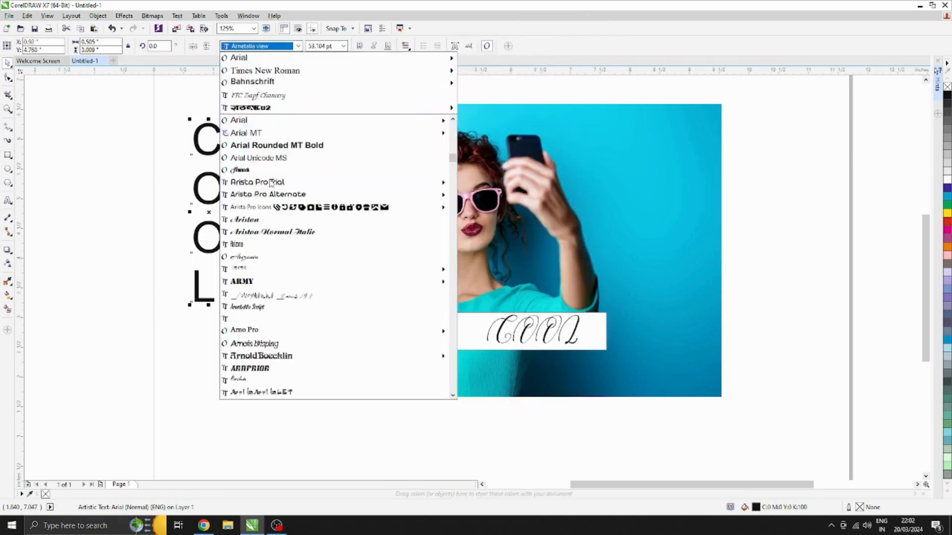
pyautogui.press('Down')
pyautogui.press('Down')
pyautogui.press('Down')
pyautogui.press('Down')
pyautogui.press('Down')
pyautogui.press('Down')
pyautogui.press('Down')
pyautogui.press('Down')
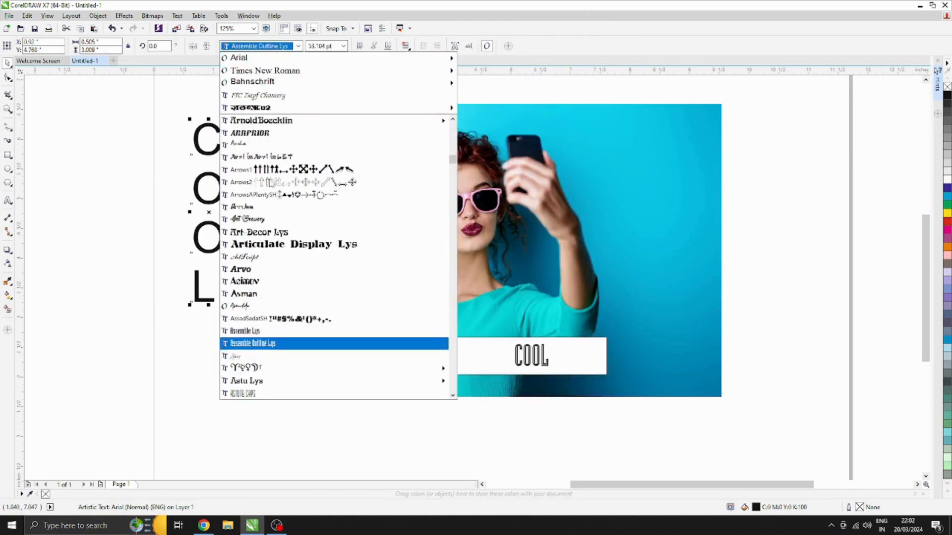
pyautogui.press('Up')
pyautogui.press('Down')
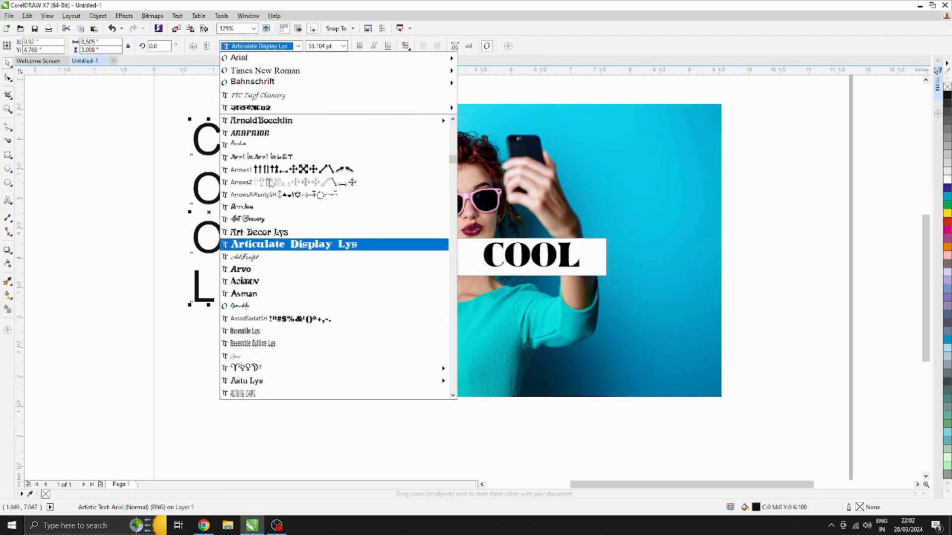
pyautogui.press('Return')
pyautogui.moveTo(221, 177); pyautogui.dragTo(401, 170)
pyautogui.moveTo(419, 321); pyautogui.dragTo(450, 397)
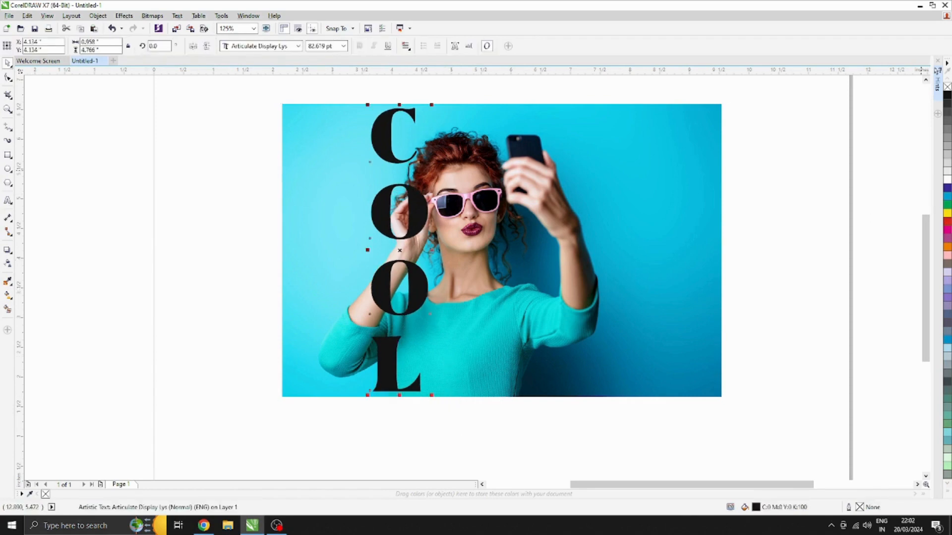
# Give the text a white 36 pt outline behind the fill, with rounded corners and line caps, scaling with the object
pyautogui.doubleClick(861, 508)
pyautogui.click(412, 197)
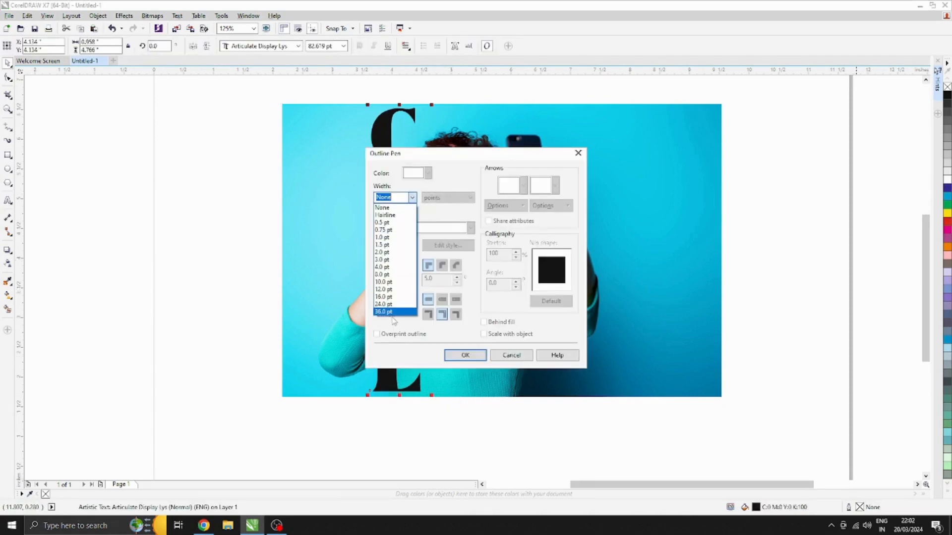
pyautogui.click(396, 318)
pyautogui.click(442, 267)
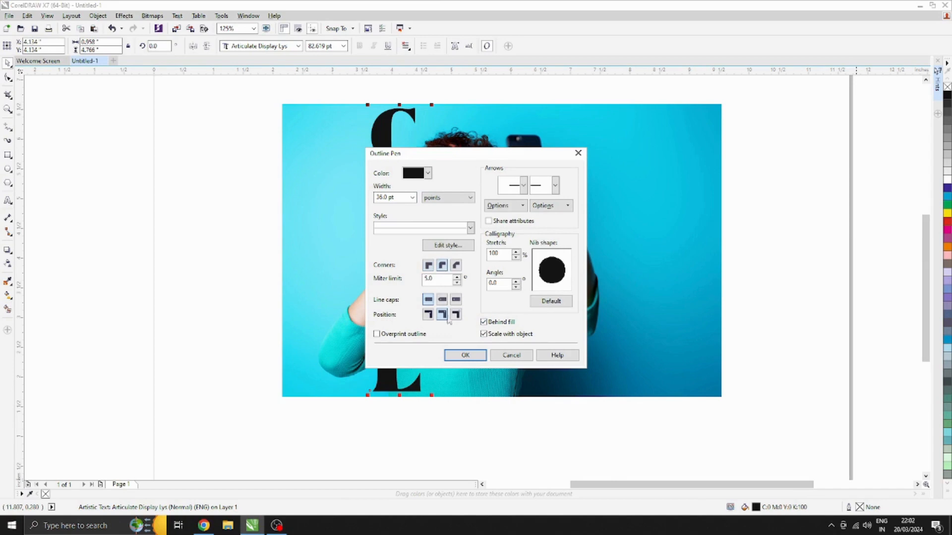
pyautogui.click(464, 356)
pyautogui.rightClick(947, 180)
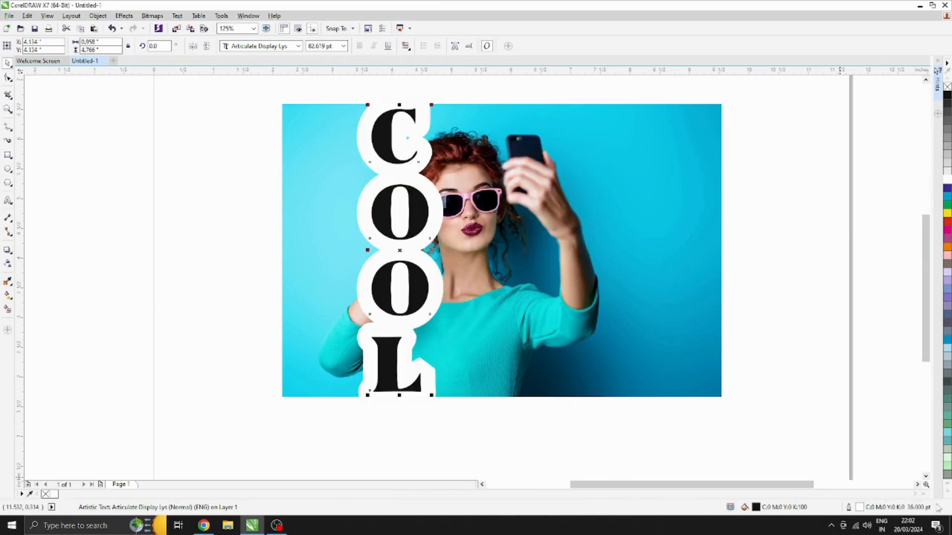
# Set the text's outline width to 4 pt
pyautogui.doubleClick(861, 508)
pyautogui.click(412, 198)
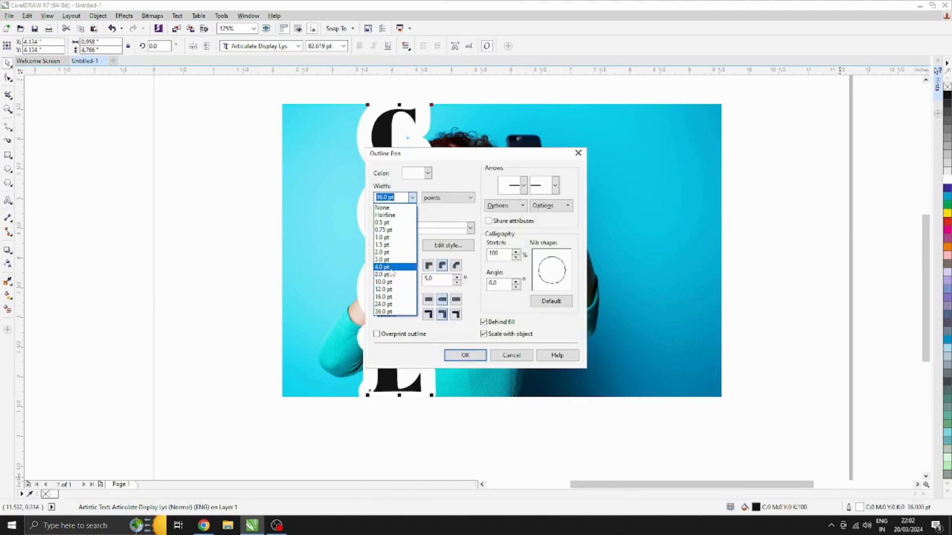
pyautogui.click(396, 270)
pyautogui.click(446, 356)
# Set the text's outline width to 10 pt
pyautogui.doubleClick(863, 508)
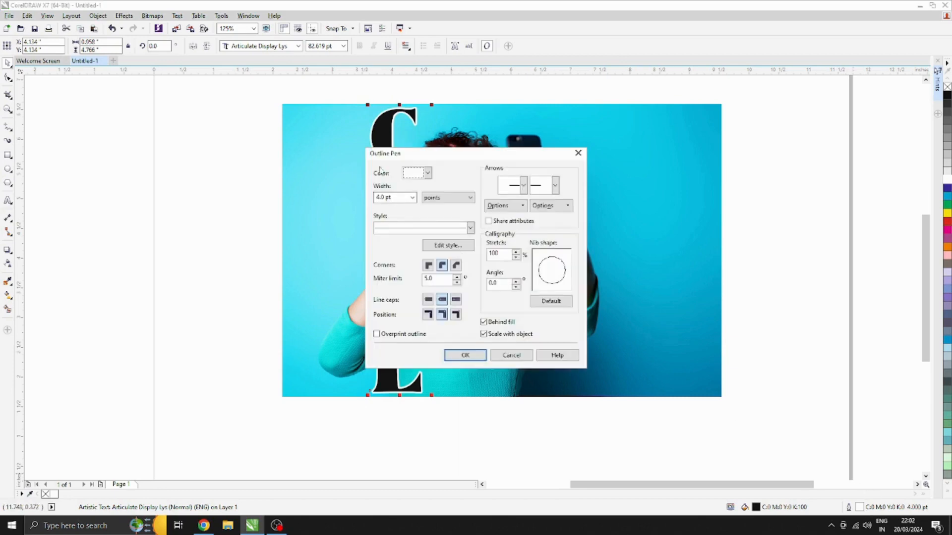
pyautogui.click(412, 197)
pyautogui.click(396, 285)
pyautogui.click(465, 355)
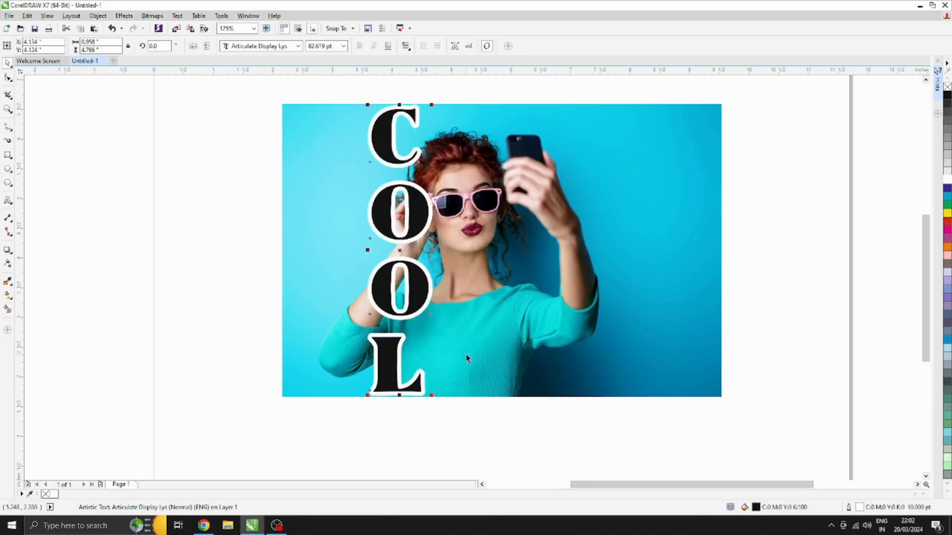
# Tighten the line spacing until the letter outlines touch, and enlarge the text to the photo's full height
pyautogui.press('F10')
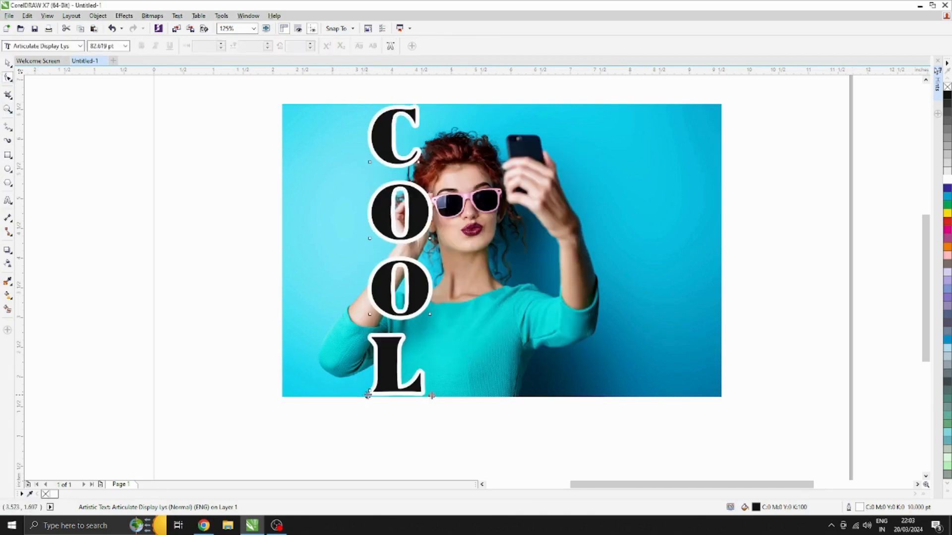
pyautogui.moveTo(367, 395); pyautogui.dragTo(371, 341)
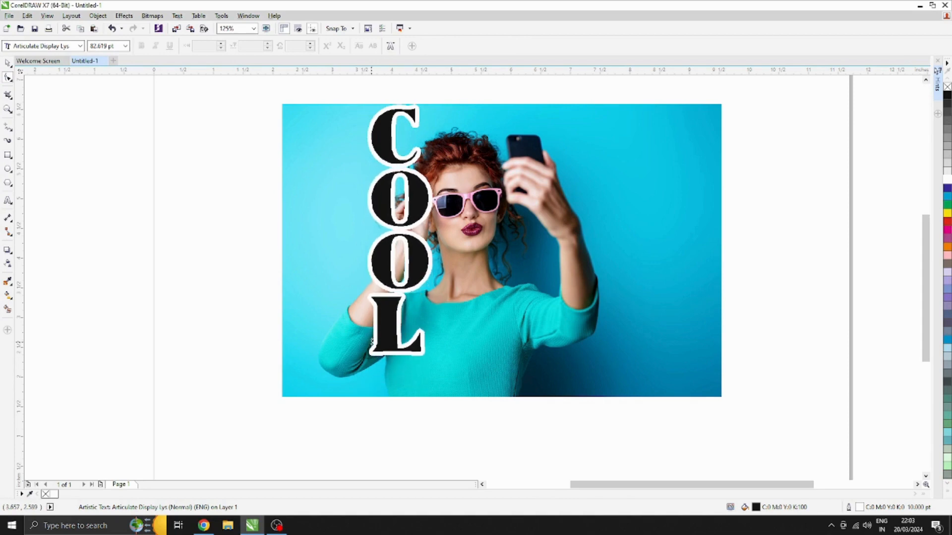
pyautogui.scroll(3, 399, 300)
pyautogui.scroll(-3, 400, 311)
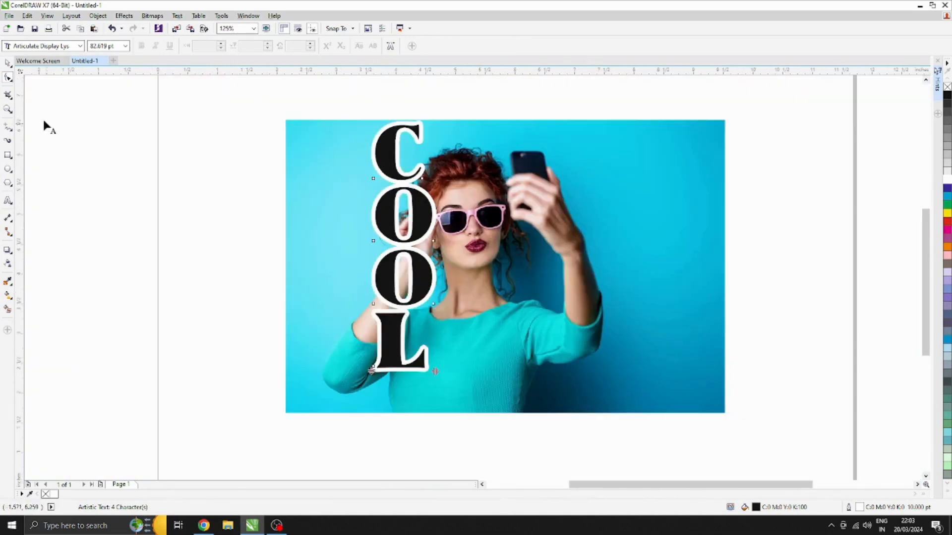
pyautogui.click(9, 62)
pyautogui.moveTo(438, 374); pyautogui.dragTo(456, 414)
pyautogui.hotkey('ctrl', 'a')
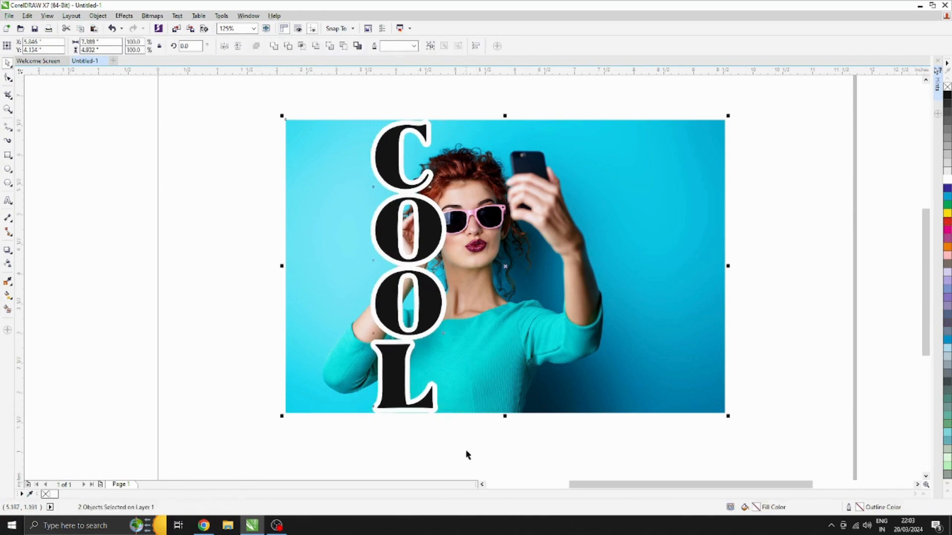
pyautogui.click(466, 450)
pyautogui.click(471, 366)
pyautogui.click(430, 307)
pyautogui.click(229, 275)
pyautogui.hotkey('ctrl', 's')
pyautogui.press('Escape')
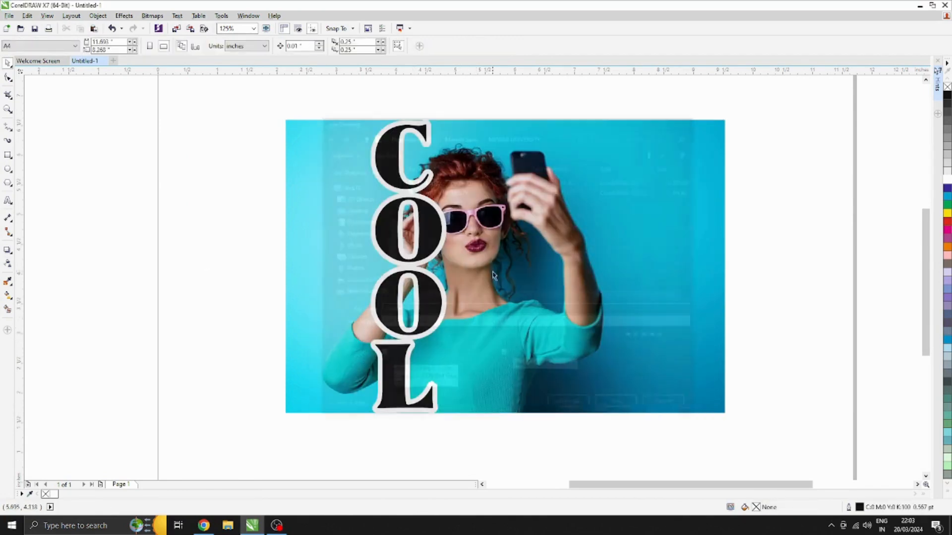
pyautogui.click(475, 279)
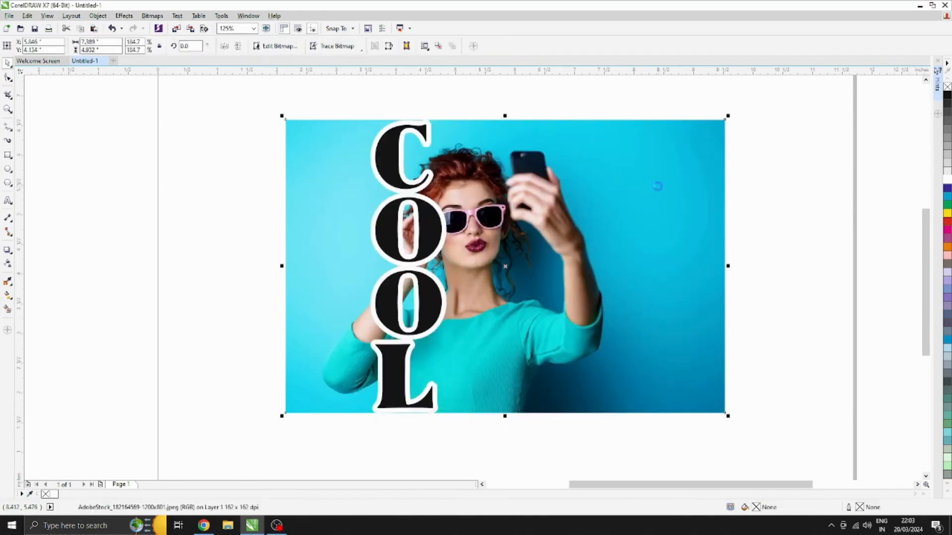
pyautogui.hotkey('shift', 'pageup')
pyautogui.moveTo(495, 179); pyautogui.dragTo(647, 178)
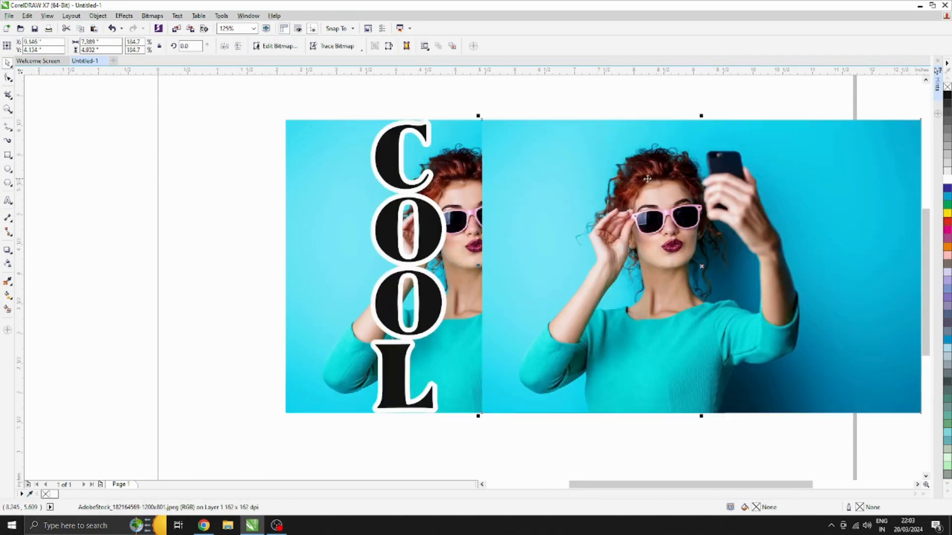
pyautogui.hotkey('ctrl', 'z')
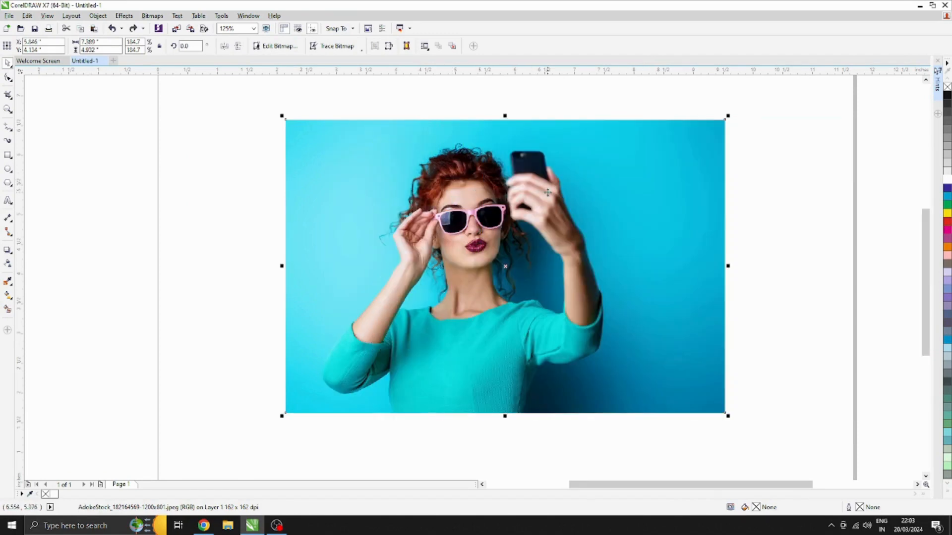
pyautogui.hotkey('ctrl', 'z')
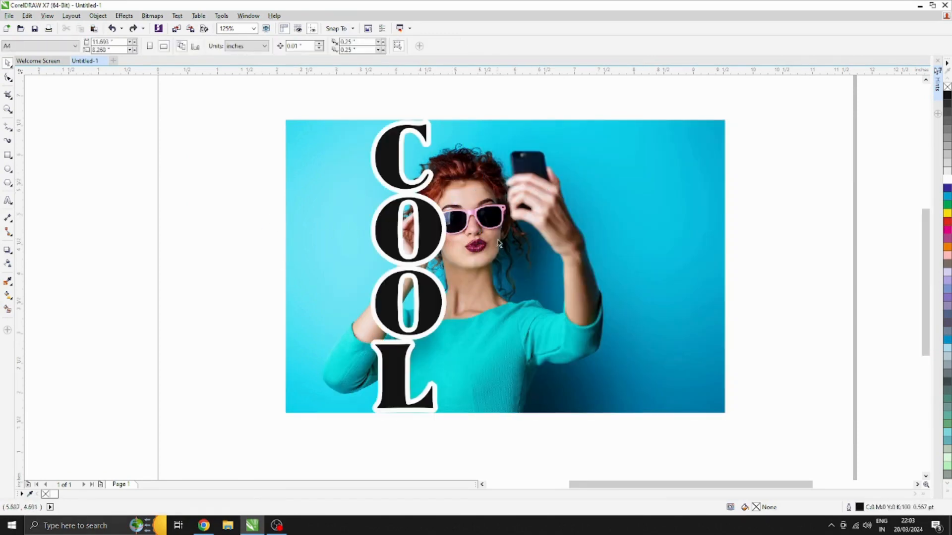
# Paste a copy of the photo, move it aside, and PowerClip it inside the COOL text
pyautogui.hotkey('ctrl', 'a')
pyautogui.hotkey('ctrl', 'v')
pyautogui.moveTo(493, 239); pyautogui.dragTo(724, 238)
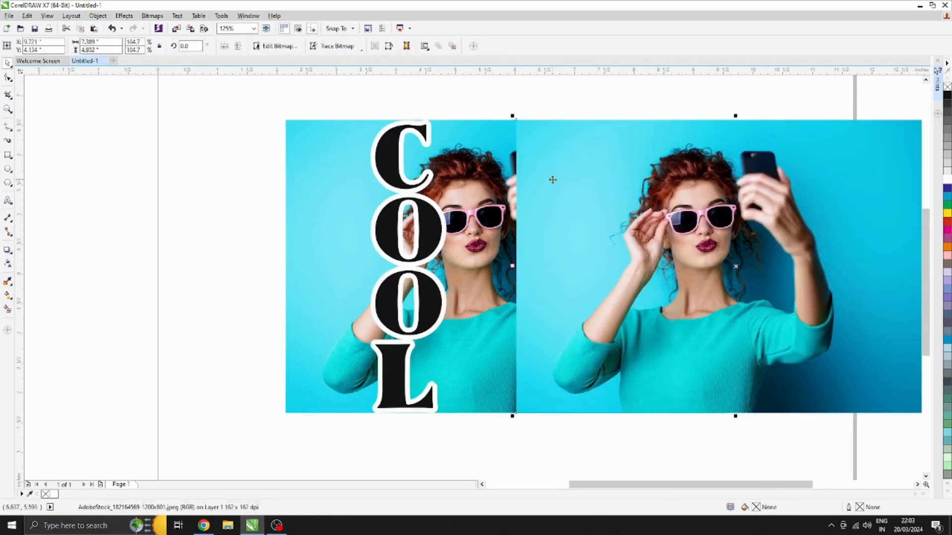
pyautogui.rightClick(552, 180)
pyautogui.click(581, 186)
pyautogui.click(384, 157)
# Reposition the clipped photo inside the letters so it aligns exactly with the background photo's edges
pyautogui.click(397, 428)
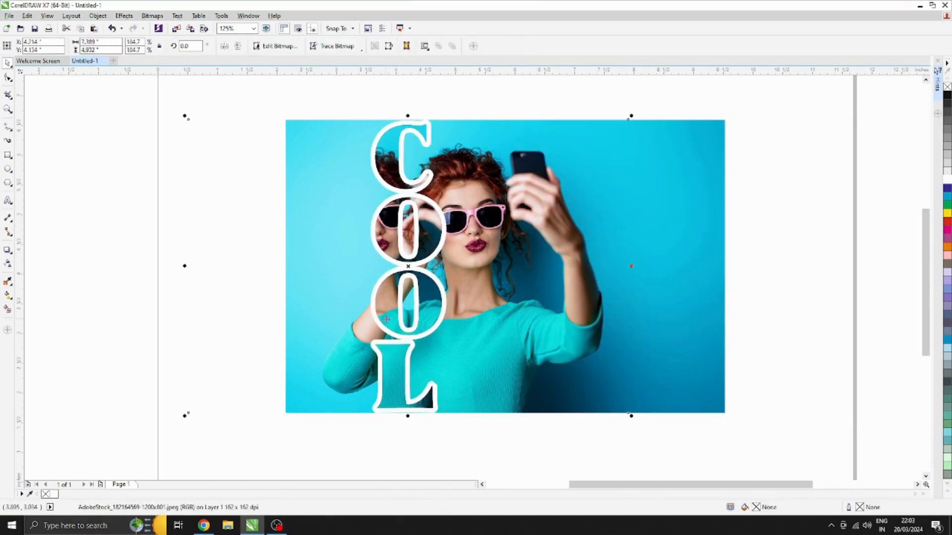
pyautogui.moveTo(409, 264); pyautogui.dragTo(531, 265)
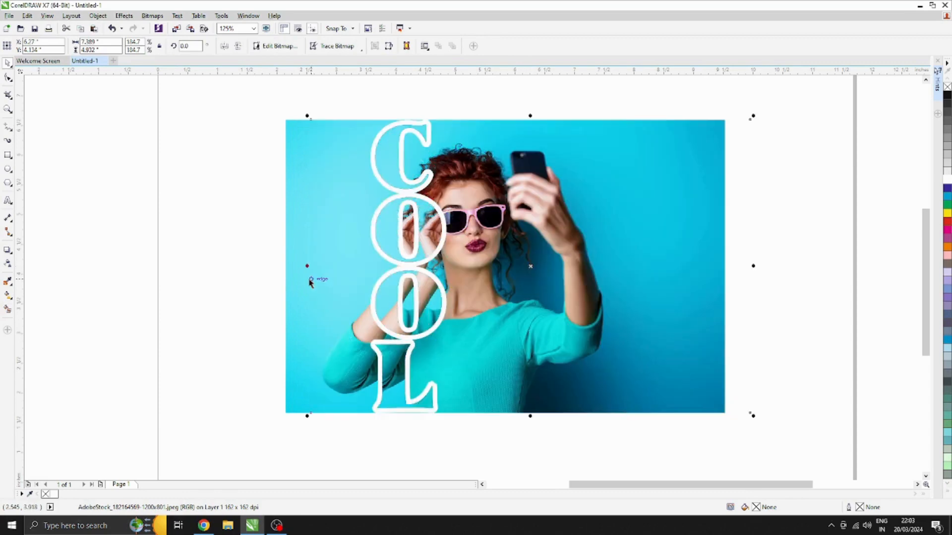
pyautogui.moveTo(311, 278); pyautogui.dragTo(285, 275)
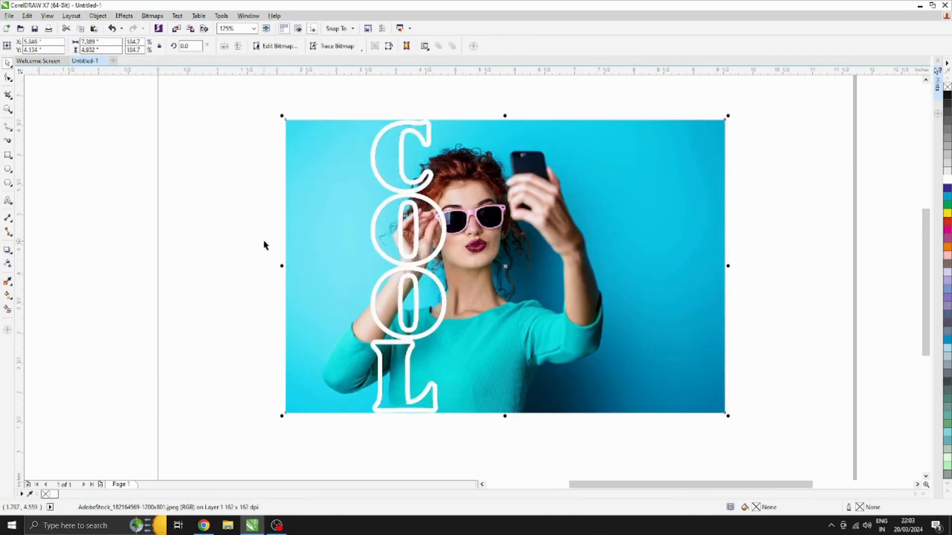
pyautogui.click(264, 241)
pyautogui.click(423, 229)
pyautogui.click(259, 225)
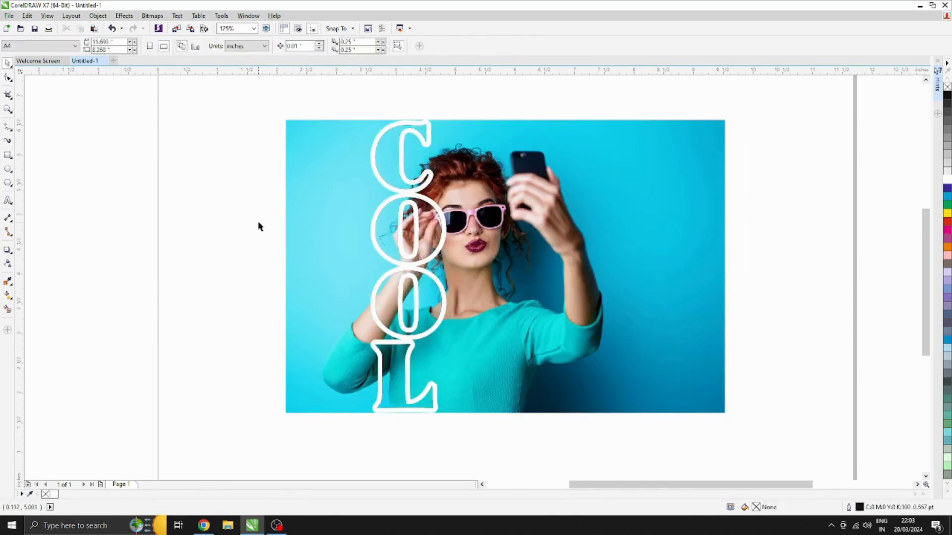
pyautogui.click(353, 207)
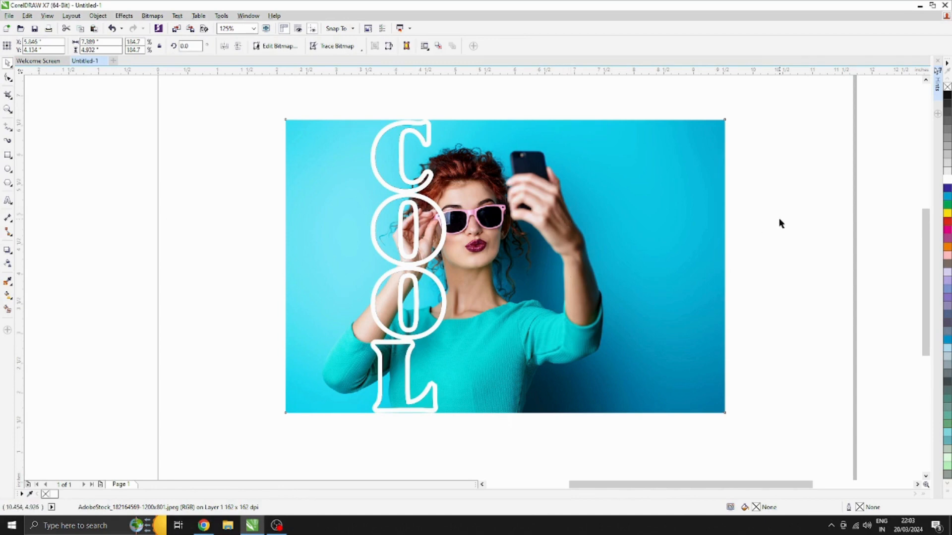
pyautogui.moveTo(446, 229); pyautogui.dragTo(525, 200)
pyautogui.hotkey('ctrl', 'z')
pyautogui.hotkey('ctrl', 'z')
pyautogui.hotkey('ctrl', 'shift', 'z')
# Crop the background photo's left side with the Shape tool, moving its edge to just inside the COOL letters
pyautogui.click(323, 198)
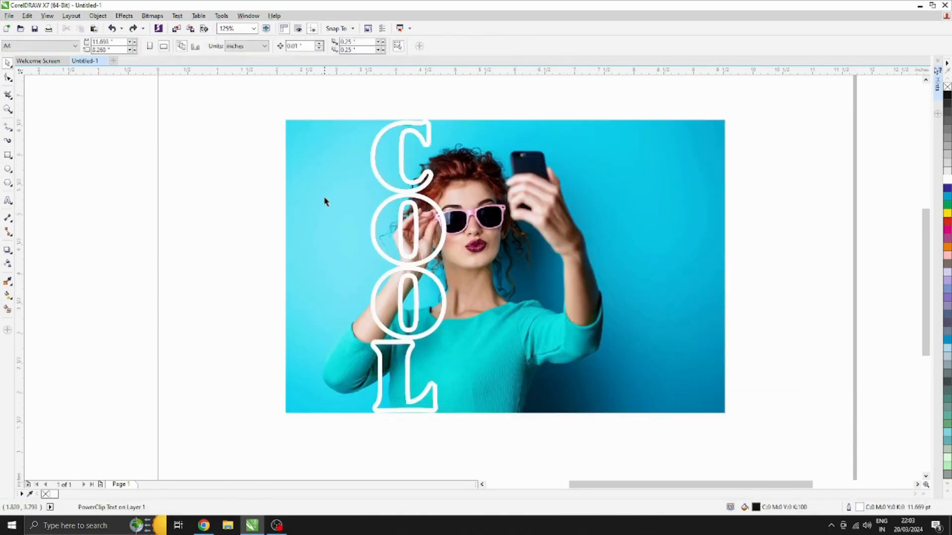
pyautogui.click(8, 77)
pyautogui.moveTo(213, 96)
pyautogui.mouseDown()
pyautogui.moveTo(302, 419)
pyautogui.moveTo(424, 413)
pyautogui.mouseUp()
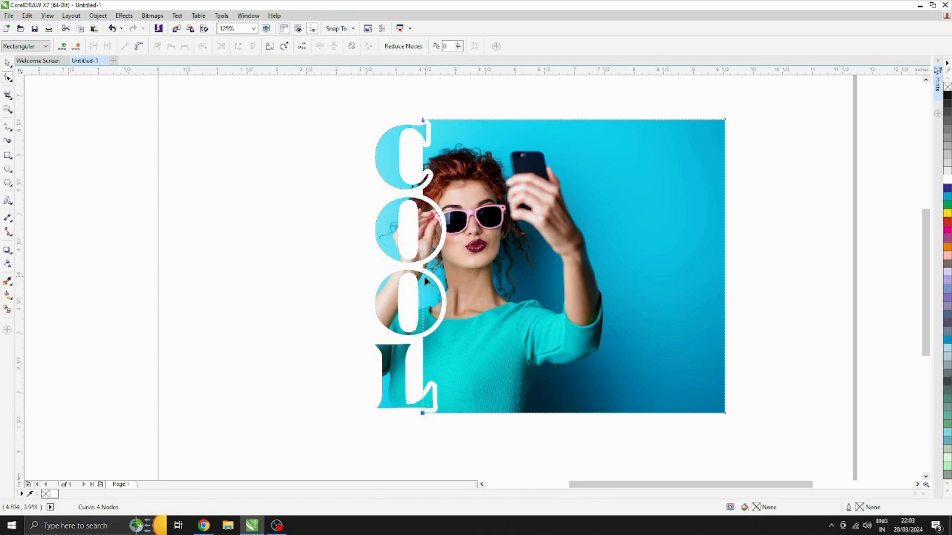
# Undo the last crop and re-crop the background photo's left side with the Shape tool, placing its straight edge near the C's open end
pyautogui.hotkey('ctrl', 'z')
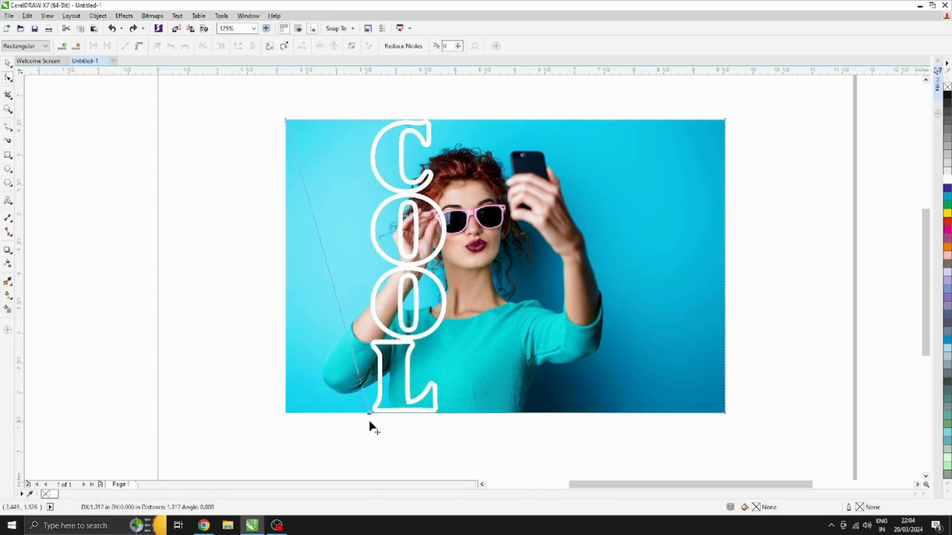
pyautogui.moveTo(255, 89); pyautogui.dragTo(325, 452)
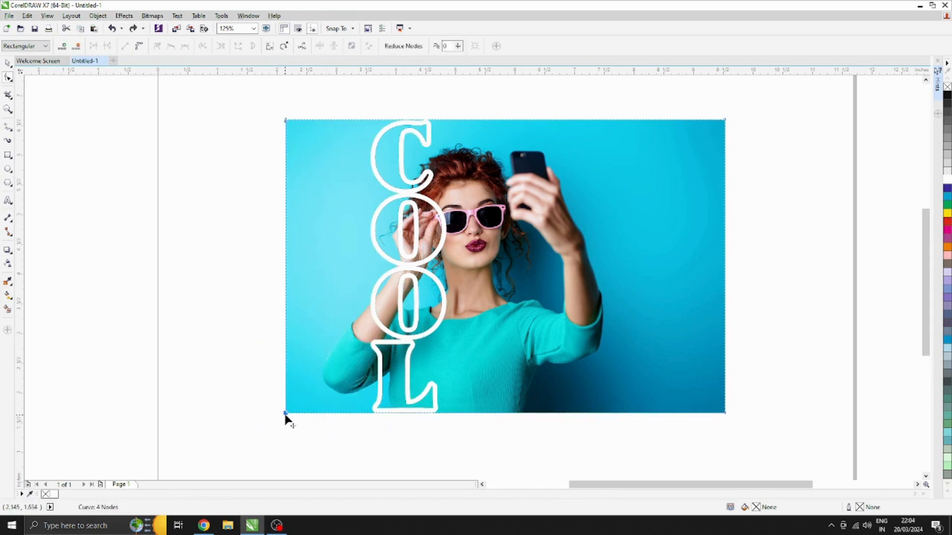
pyautogui.moveTo(286, 414); pyautogui.dragTo(391, 413)
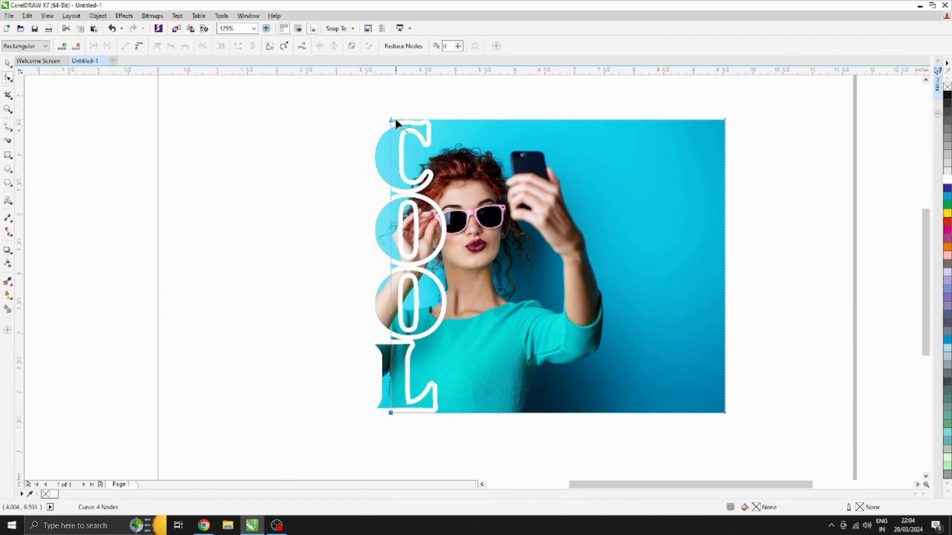
pyautogui.moveTo(396, 121); pyautogui.dragTo(426, 121)
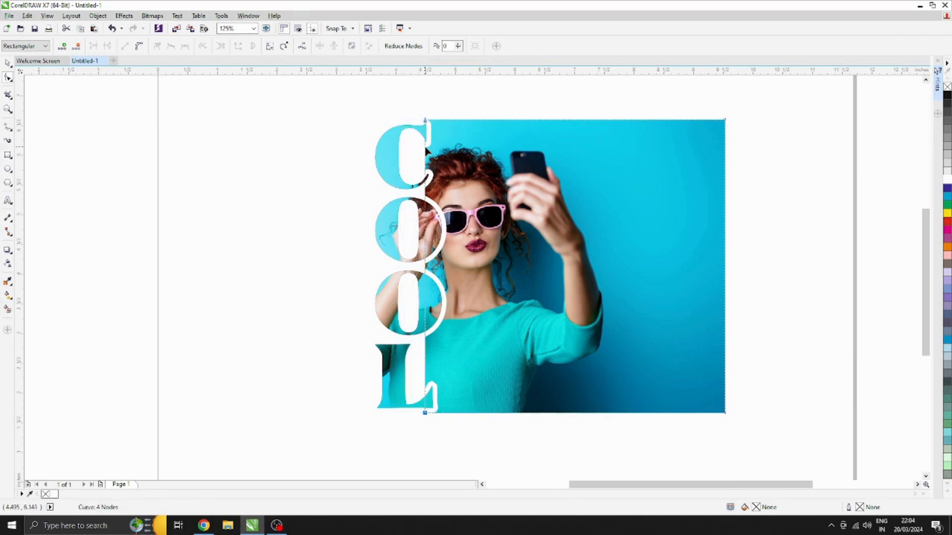
pyautogui.scroll(3, 426, 149)
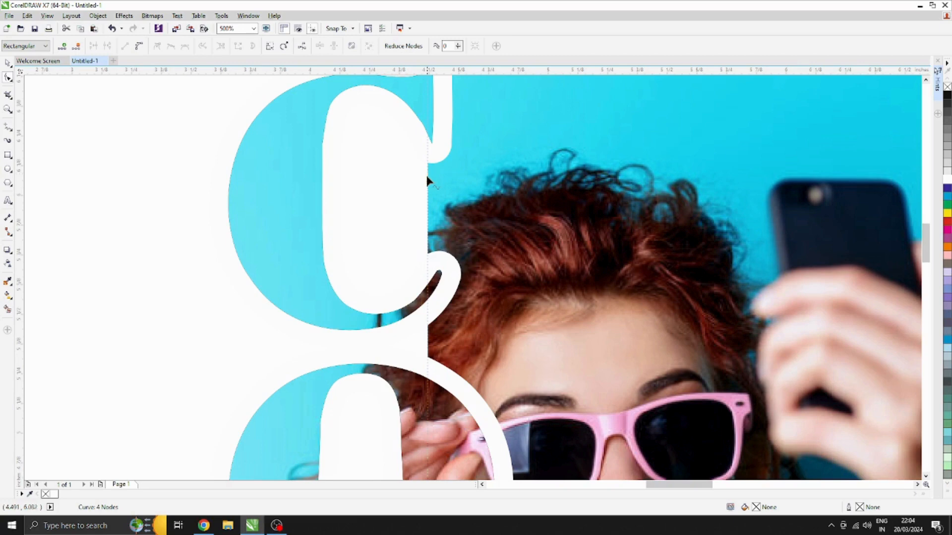
pyautogui.scroll(-2, 427, 177)
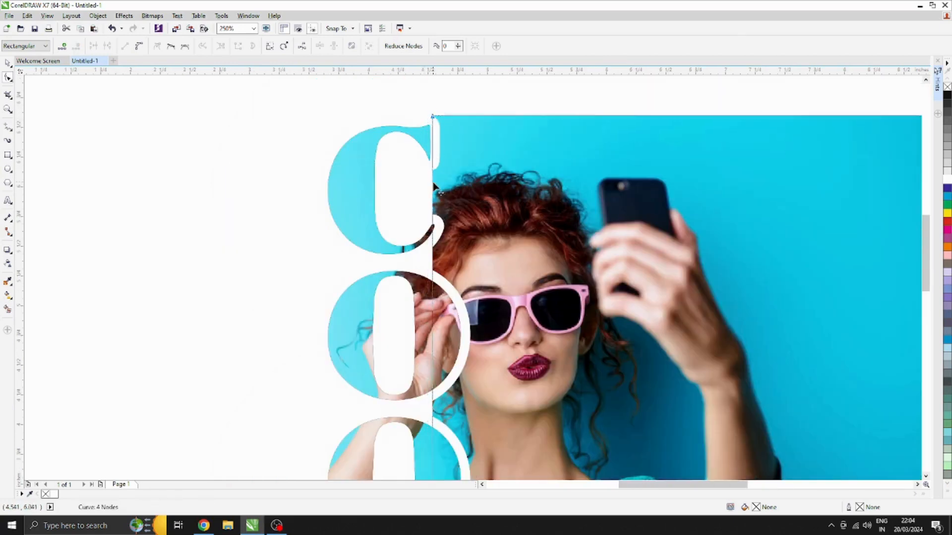
# Add a node to the photo's cropped left edge beside the C and convert that edge to a curve
pyautogui.moveTo(433, 183); pyautogui.dragTo(397, 182)
pyautogui.hotkey('ctrl', 'z')
pyautogui.hotkey('ctrl', 'z')
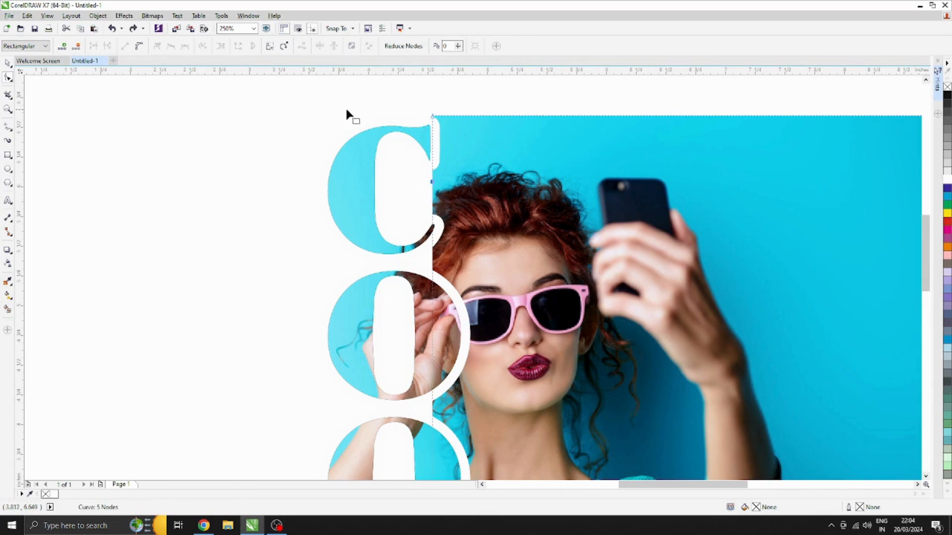
pyautogui.click(424, 179)
pyautogui.scroll(-1, 421, 171)
pyautogui.moveTo(402, 112); pyautogui.dragTo(449, 442)
pyautogui.click(140, 46)
pyautogui.scroll(1, 428, 192)
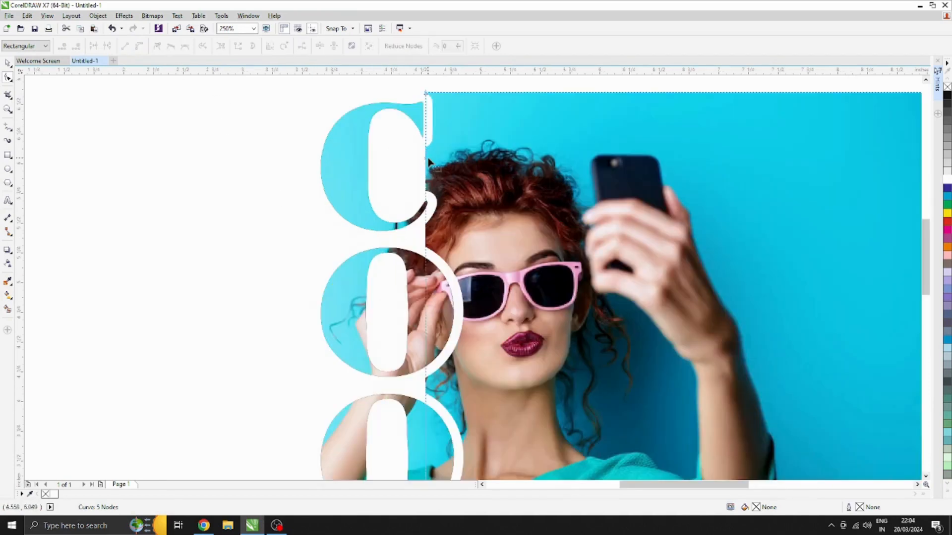
# Bend the upper part of the photo's cropped edge outward so the photo fills behind the C and the first O
pyautogui.moveTo(428, 162); pyautogui.dragTo(332, 95)
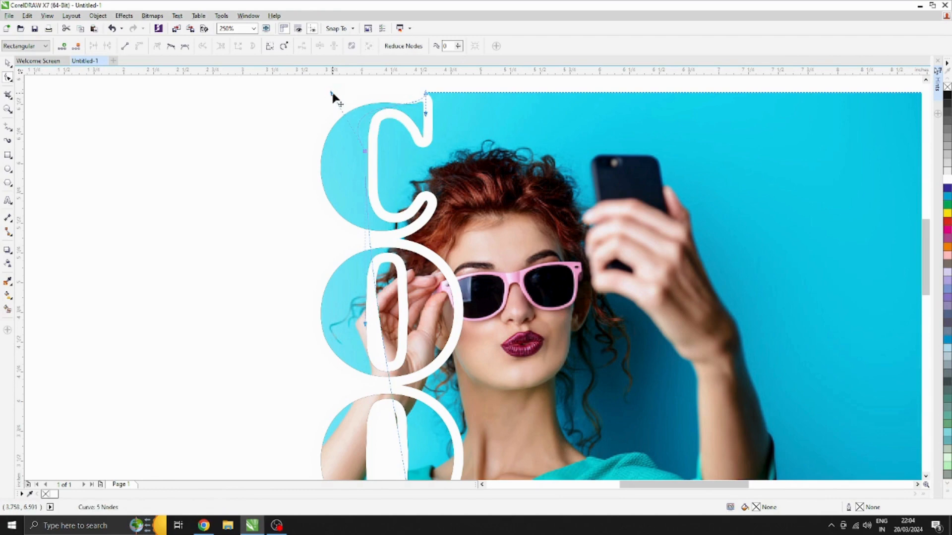
pyautogui.moveTo(395, 219); pyautogui.dragTo(420, 224)
pyautogui.scroll(1, 420, 317)
pyautogui.scroll(-1, 416, 284)
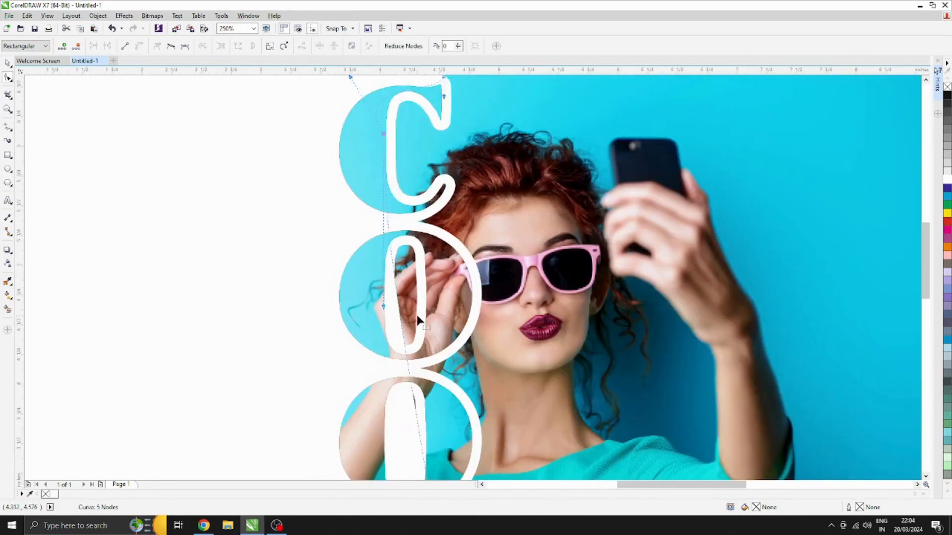
pyautogui.moveTo(419, 319); pyautogui.dragTo(470, 147)
pyautogui.moveTo(490, 321); pyautogui.dragTo(399, 334)
# Curve the lower part of the cropped edge so the photo fills behind the second O and the L
pyautogui.scroll(-1, 469, 329)
pyautogui.scroll(1, 456, 322)
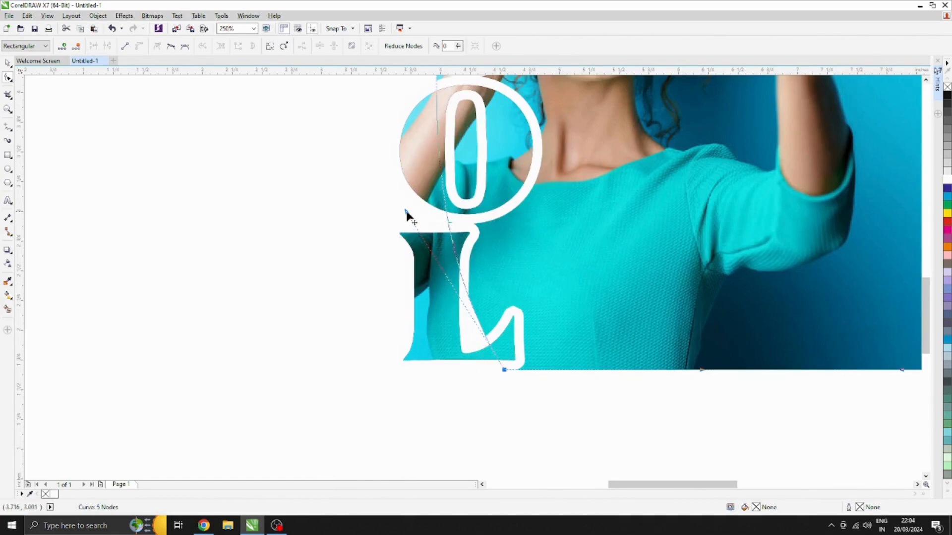
pyautogui.moveTo(407, 215); pyautogui.dragTo(377, 321)
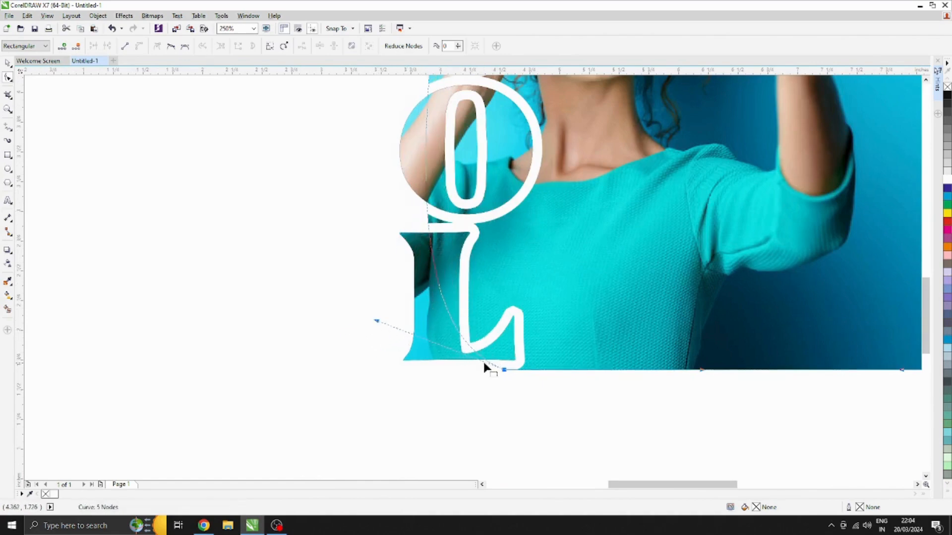
pyautogui.doubleClick(464, 342)
pyautogui.hotkey('ctrl', 'z')
pyautogui.hotkey('ctrl', 'z')
pyautogui.hotkey('ctrl', 'z')
pyautogui.hotkey('ctrl', 'z')
pyautogui.hotkey('ctrl', 'z')
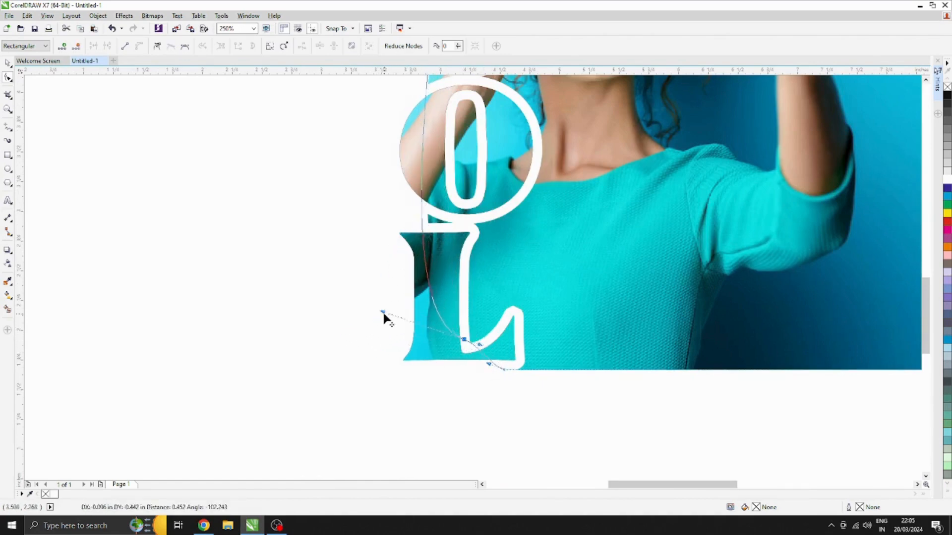
# Add a node to the photo's edge at the foot of the L and pull it toward the L's stem, keeping it within the outline
pyautogui.click(524, 369)
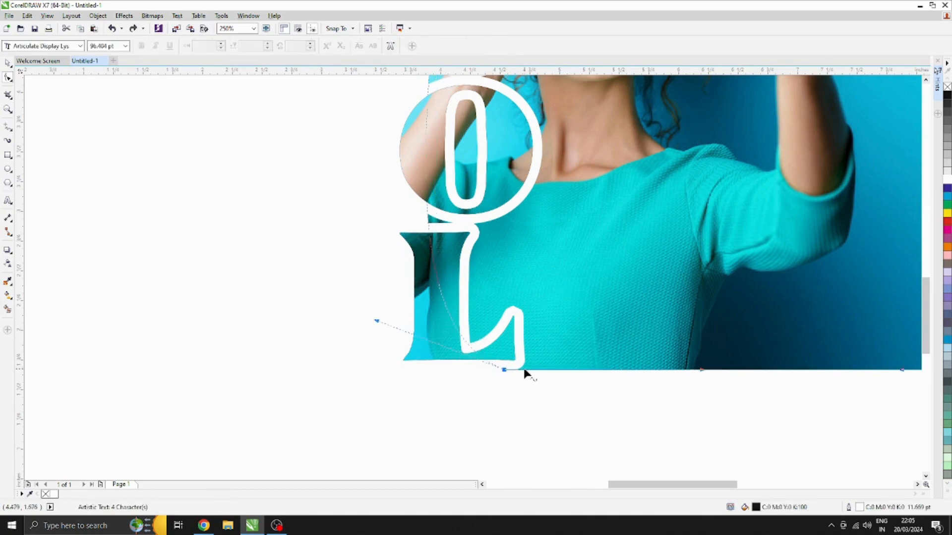
pyautogui.scroll(2, 480, 360)
pyautogui.doubleClick(471, 342)
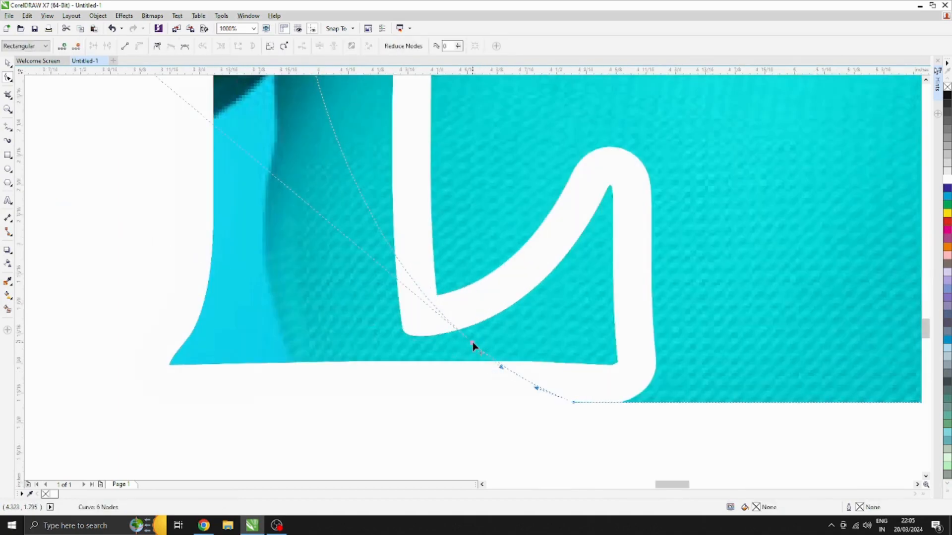
pyautogui.moveTo(469, 343); pyautogui.dragTo(405, 347)
pyautogui.scroll(-3, 406, 347)
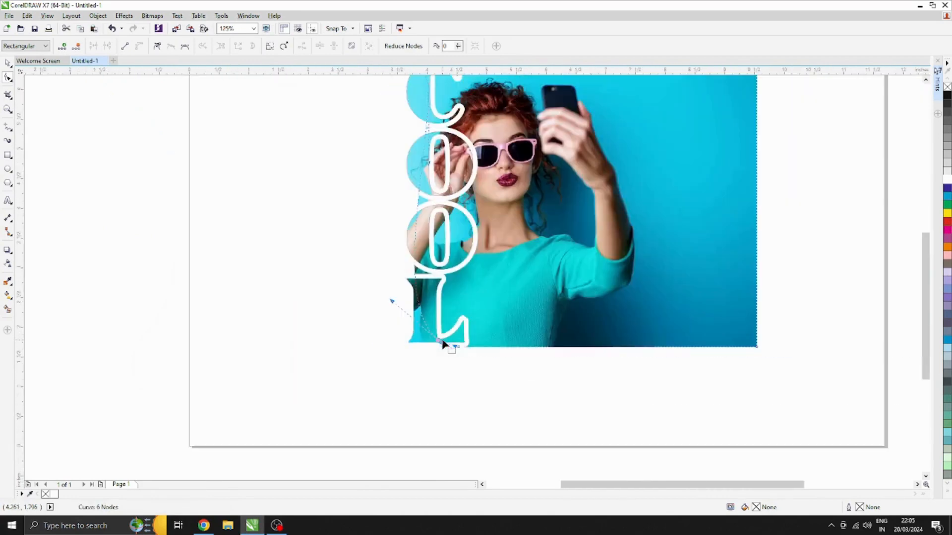
pyautogui.click(7, 63)
pyautogui.scroll(1, 364, 314)
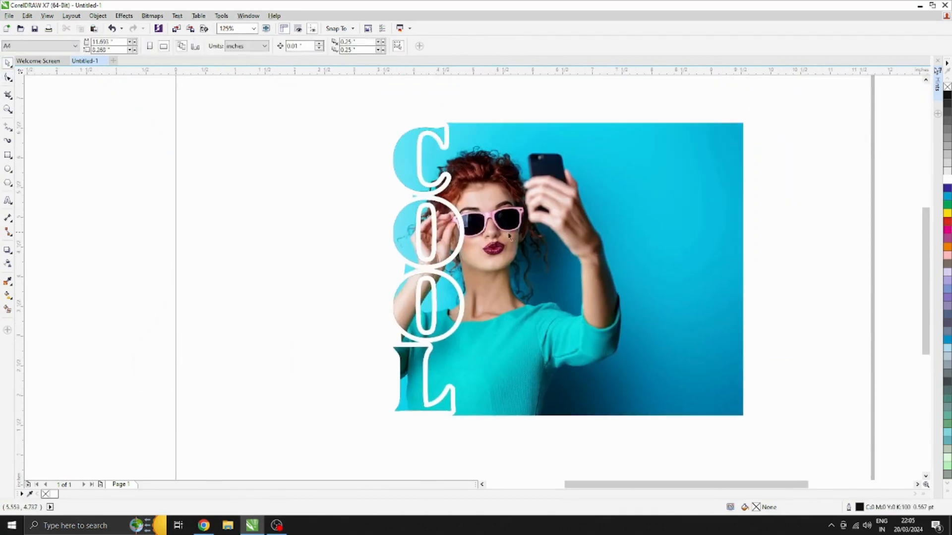
# Pull the photo's cropped edge inward between the two O's so that it stays hidden within the letter outlines
pyautogui.click(518, 232)
pyautogui.hotkey('ctrl', 'z')
pyautogui.scroll(3, 414, 237)
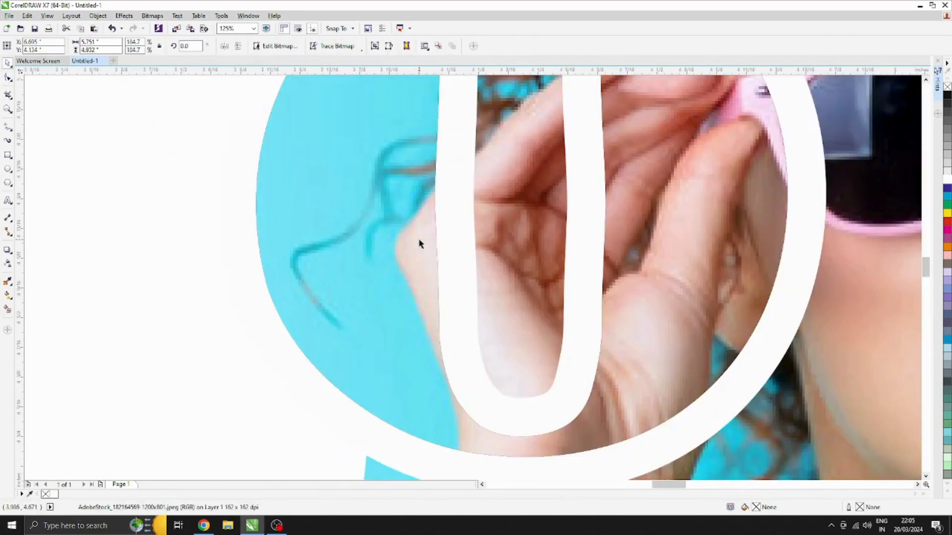
pyautogui.hotkey('ctrl', 'z')
pyautogui.hotkey('ctrl', 'z')
pyautogui.scroll(-3, 437, 248)
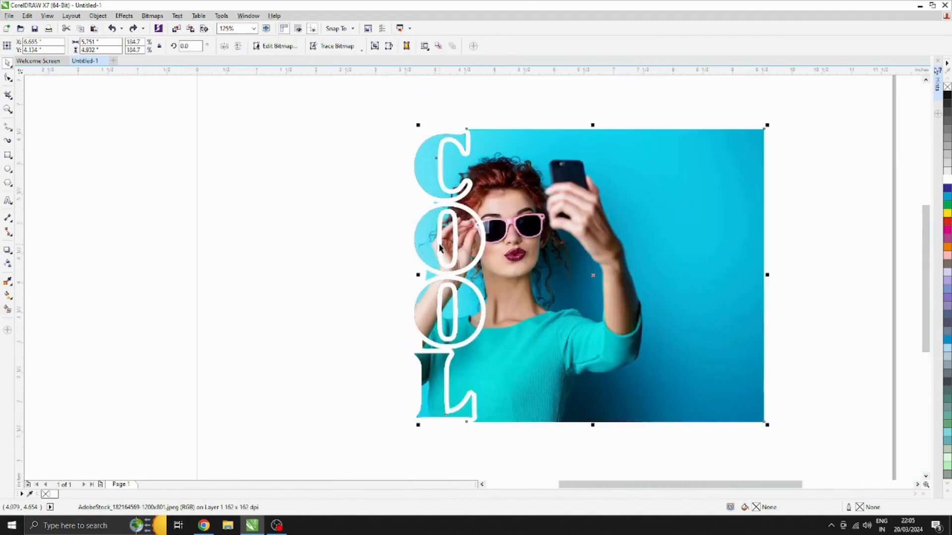
pyautogui.hotkey('ctrl', 'z')
pyautogui.scroll(1, 446, 267)
pyautogui.click(9, 78)
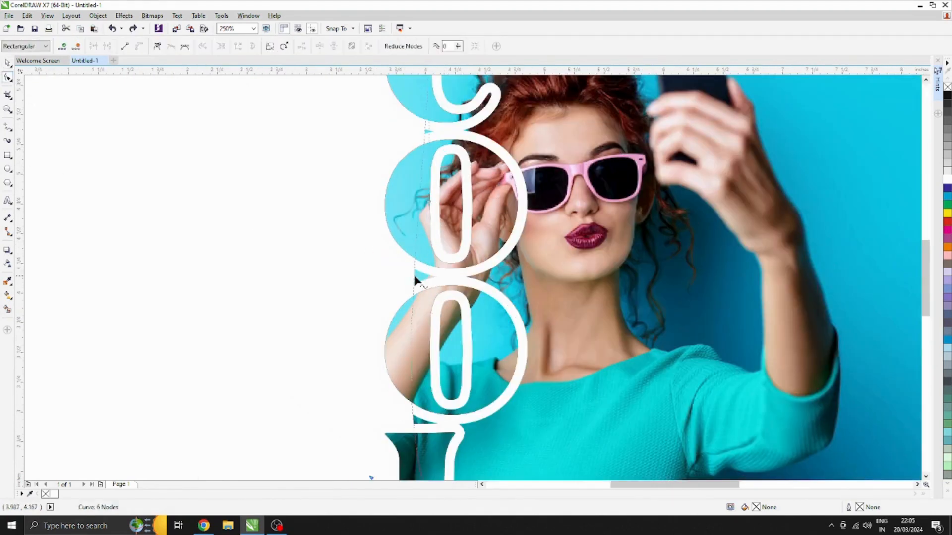
pyautogui.moveTo(415, 280); pyautogui.dragTo(435, 283)
pyautogui.scroll(-1, 435, 283)
pyautogui.press('space')
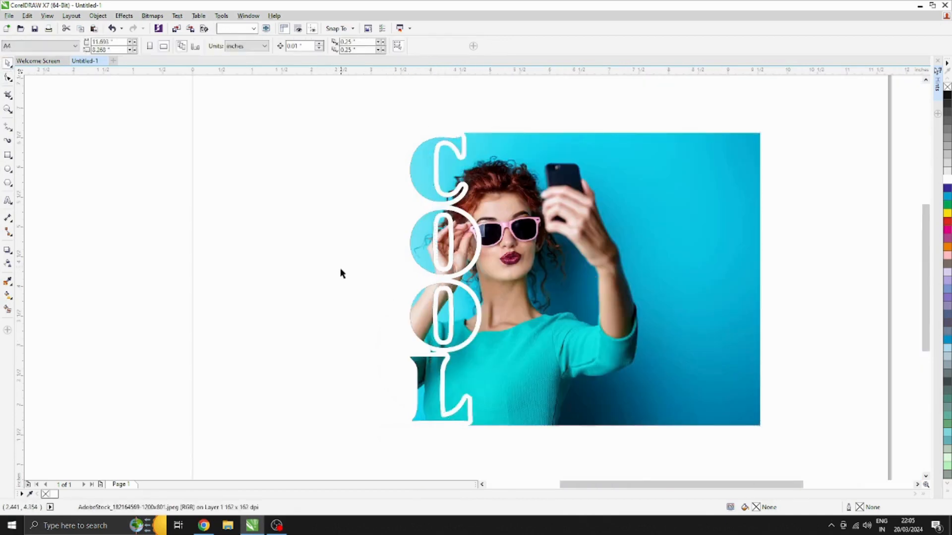
# Add a drop shadow to the COOL lettering, offset 0.153" horizontally and -0.091" vertically, with a feather of 13
pyautogui.click(477, 257)
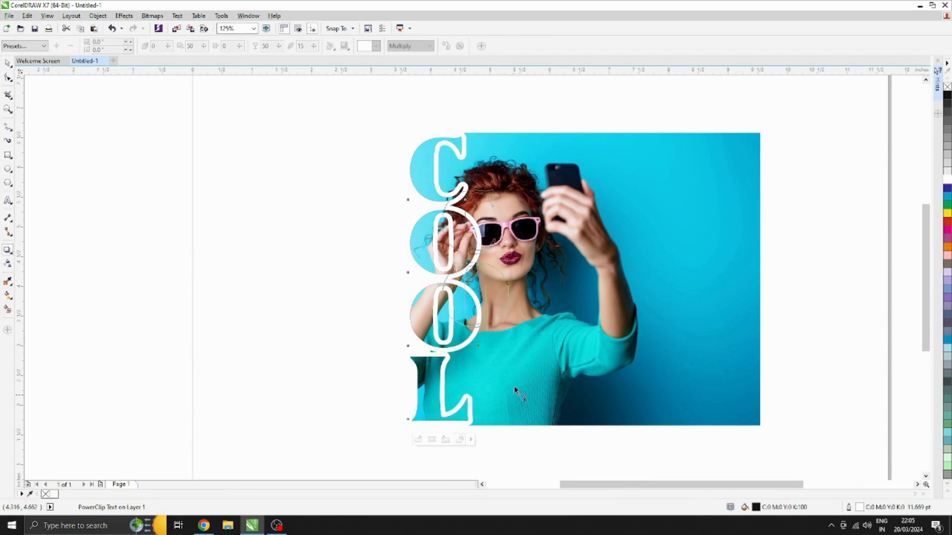
pyautogui.moveTo(516, 388); pyautogui.dragTo(490, 307)
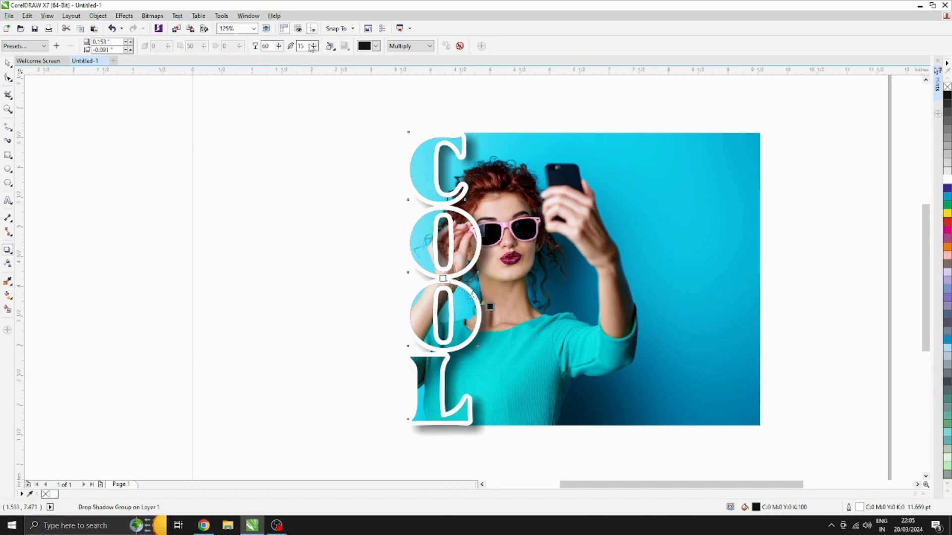
pyautogui.write('1')
pyautogui.press('Return')
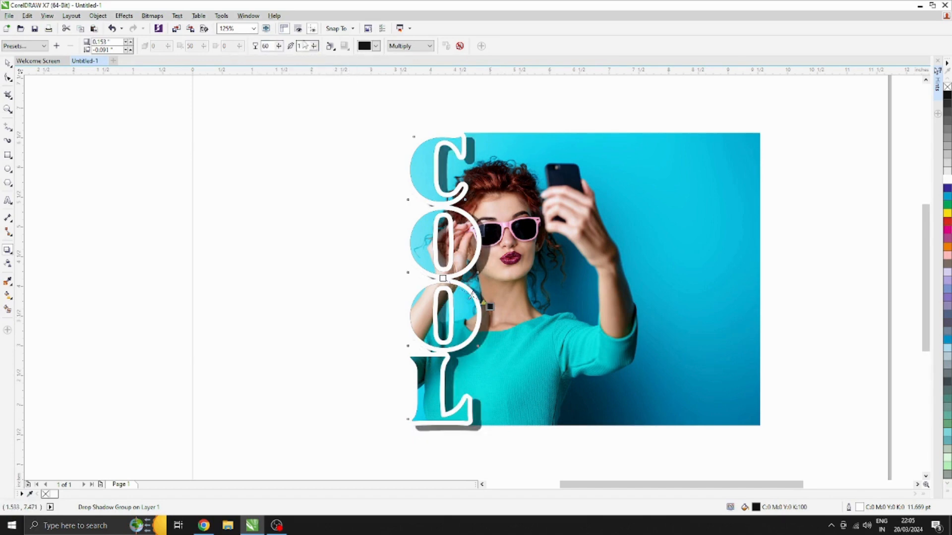
pyautogui.write('0')
pyautogui.press('Return')
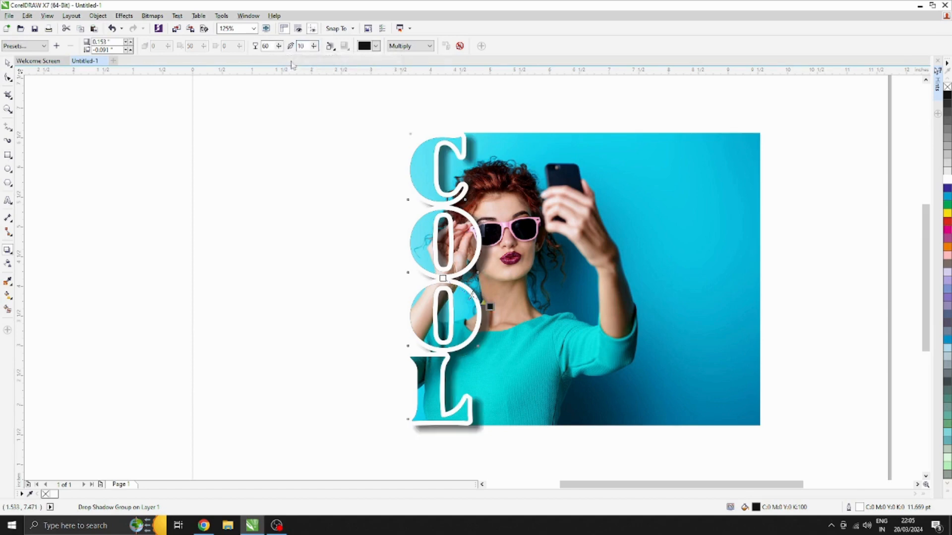
pyautogui.write('13')
pyautogui.press('Return')
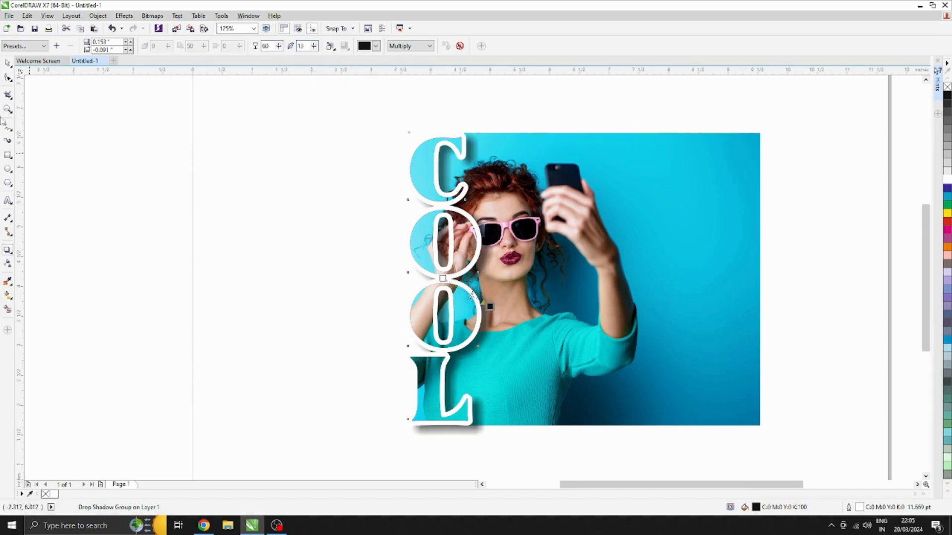
pyautogui.click(303, 190)
# Draw a rectangle about 8.37 × 4.93 inches over the photo, matching its height and extending past the left of the COOL letters
pyautogui.scroll(-1, 352, 206)
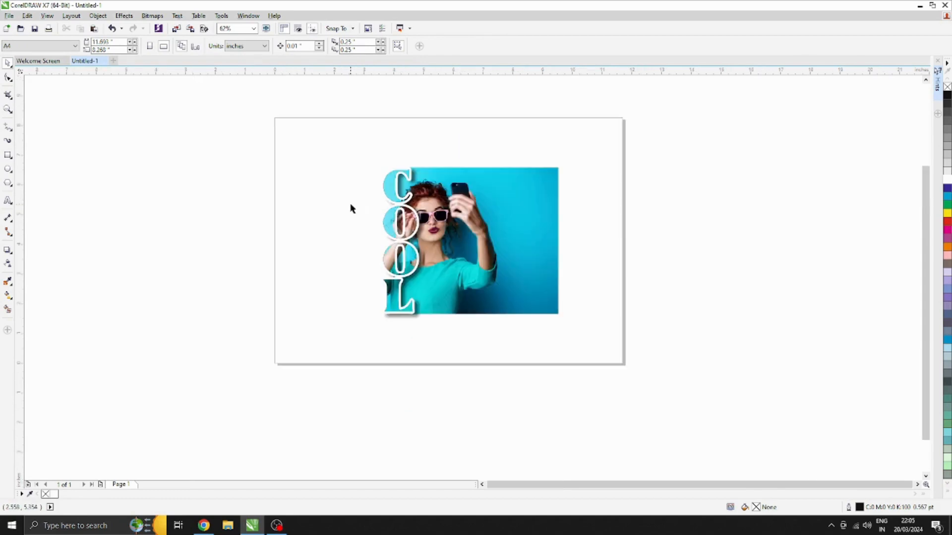
pyautogui.click(8, 155)
pyautogui.moveTo(561, 163)
pyautogui.mouseDown()
pyautogui.moveTo(454, 303)
pyautogui.moveTo(422, 317)
pyautogui.mouseUp()
pyautogui.moveTo(422, 240); pyautogui.dragTo(305, 242)
pyautogui.click(7, 66)
pyautogui.click(337, 133)
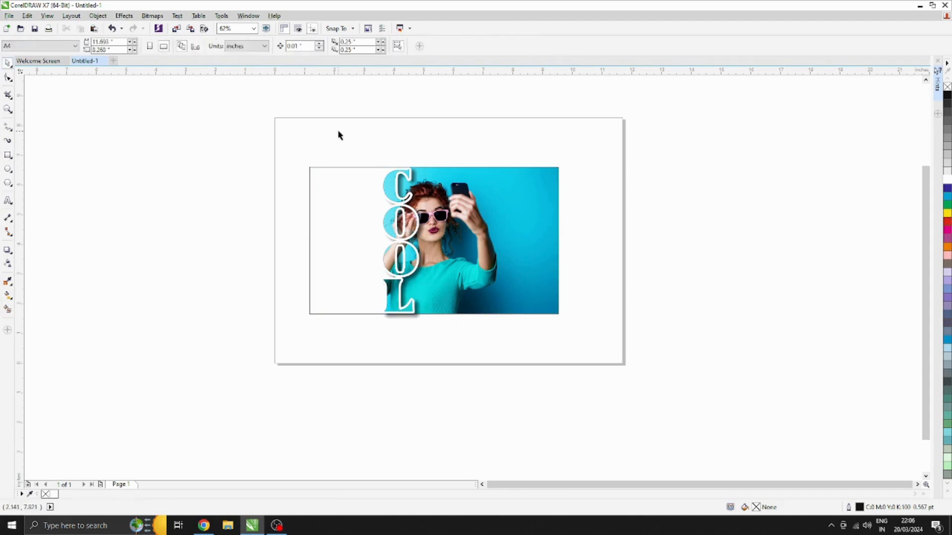
# Convert the COOL lettering with its shadow to a 300 dpi RGB Color (24-bit) bitmap with a transparent background
pyautogui.click(404, 221)
pyautogui.scroll(1, 404, 220)
pyautogui.click(152, 16)
pyautogui.click(171, 25)
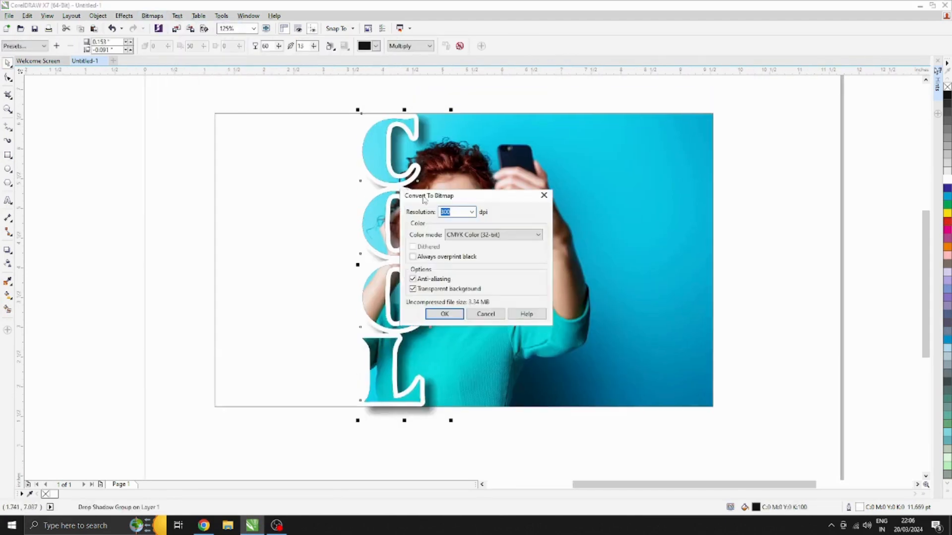
pyautogui.click(482, 240)
pyautogui.click(475, 272)
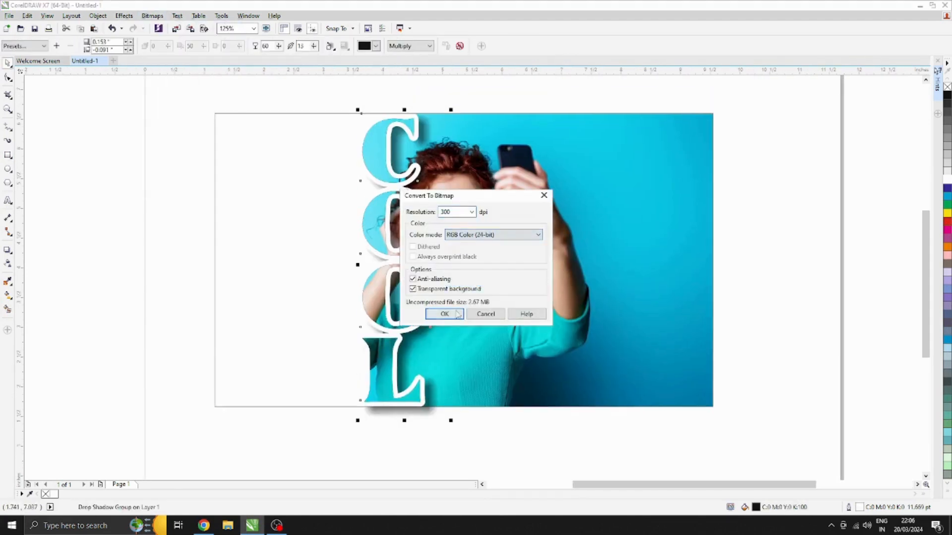
pyautogui.click(444, 314)
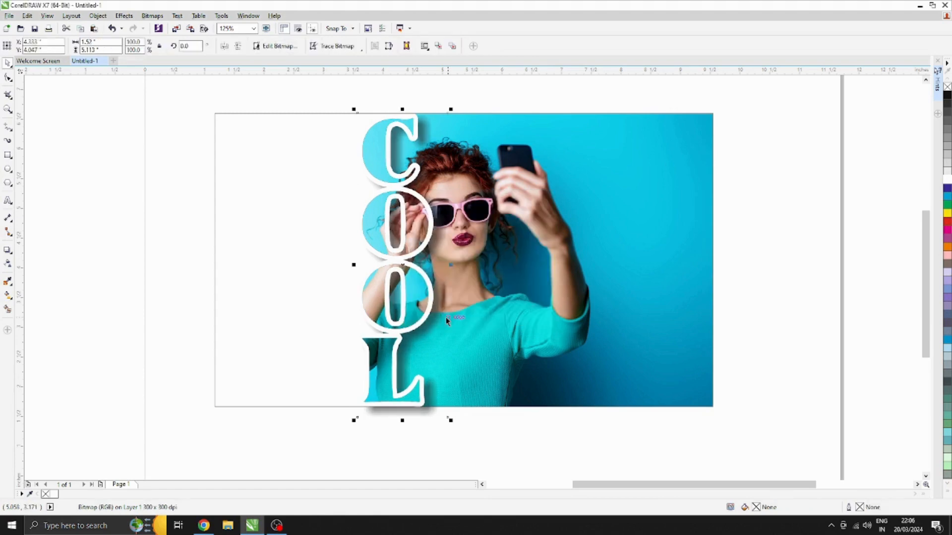
# Crop the lettering bitmap with the Shape tool so its bottom and top edges line up with the photo's edges
pyautogui.click(9, 78)
pyautogui.moveTo(514, 446); pyautogui.dragTo(515, 445)
pyautogui.scroll(2, 436, 425)
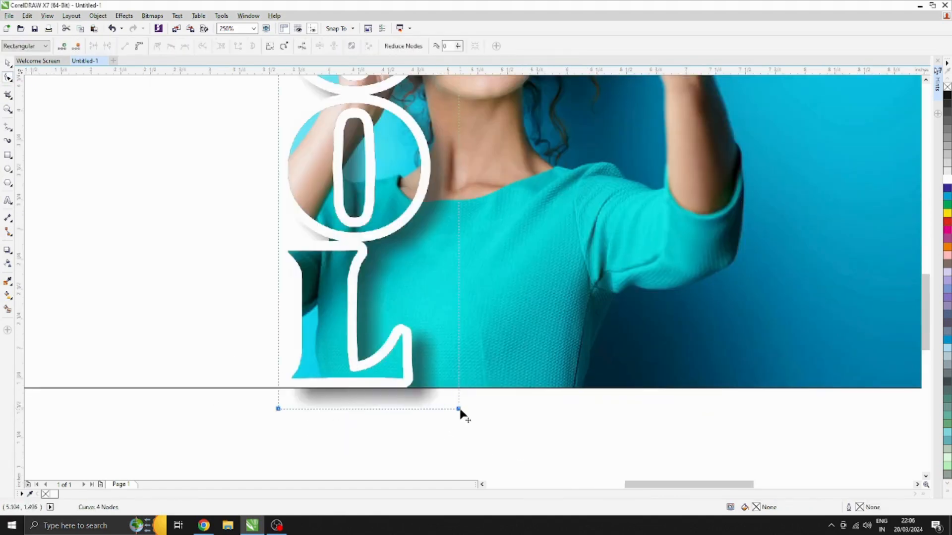
pyautogui.moveTo(459, 410); pyautogui.dragTo(459, 389)
pyautogui.scroll(-1, 450, 384)
pyautogui.scroll(3, 445, 317)
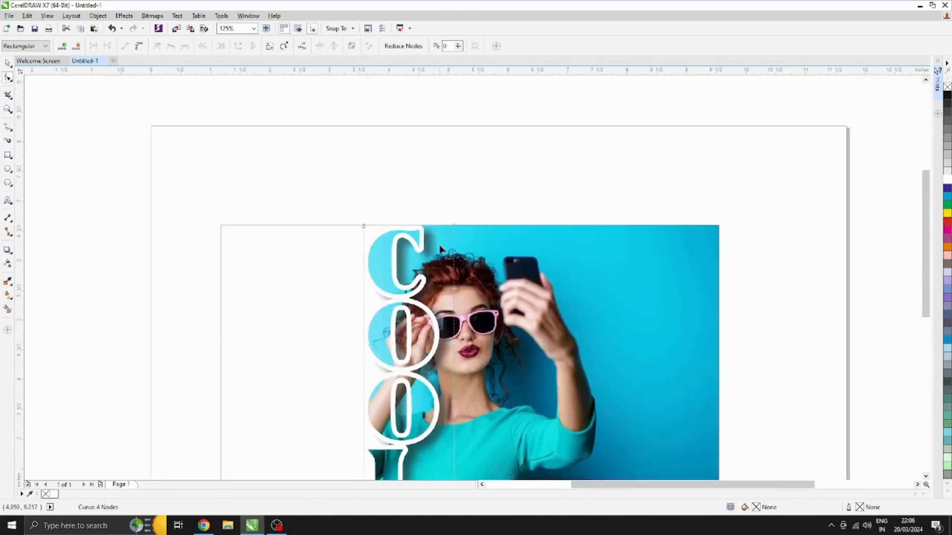
pyautogui.scroll(2, 440, 220)
pyautogui.scroll(-3, 486, 253)
# Fill the rectangle with black, send it behind the photo and lettering, and remove its outline
pyautogui.click(8, 63)
pyautogui.click(399, 293)
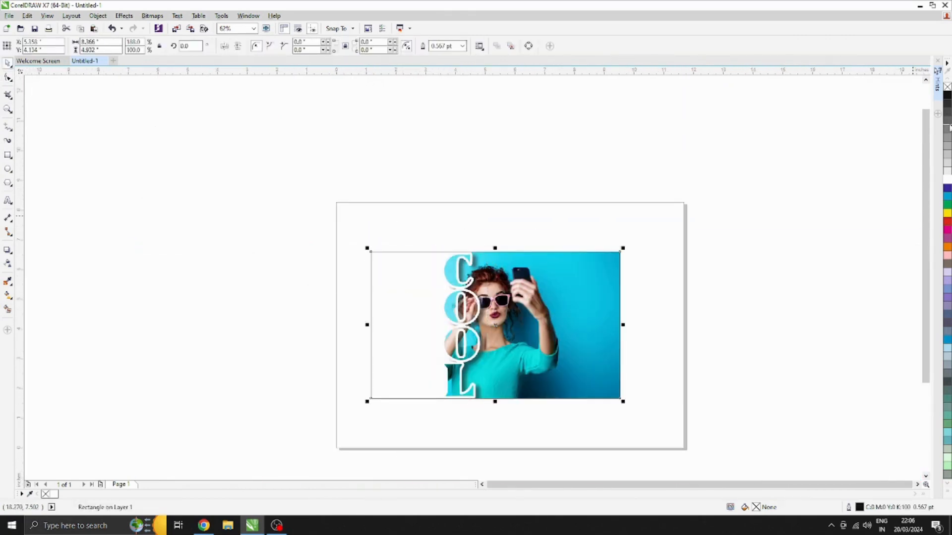
pyautogui.click(946, 97)
pyautogui.hotkey('shift', 'pagedown')
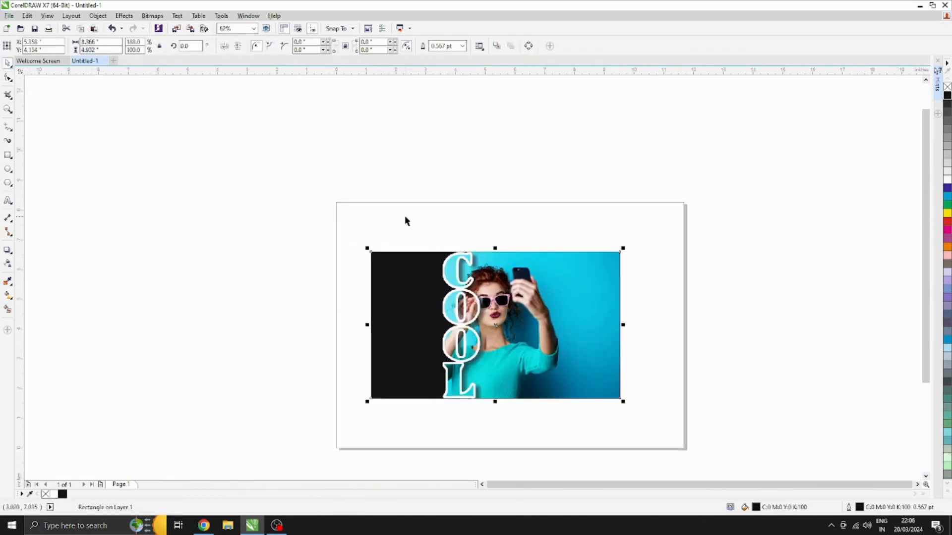
pyautogui.scroll(2, 504, 331)
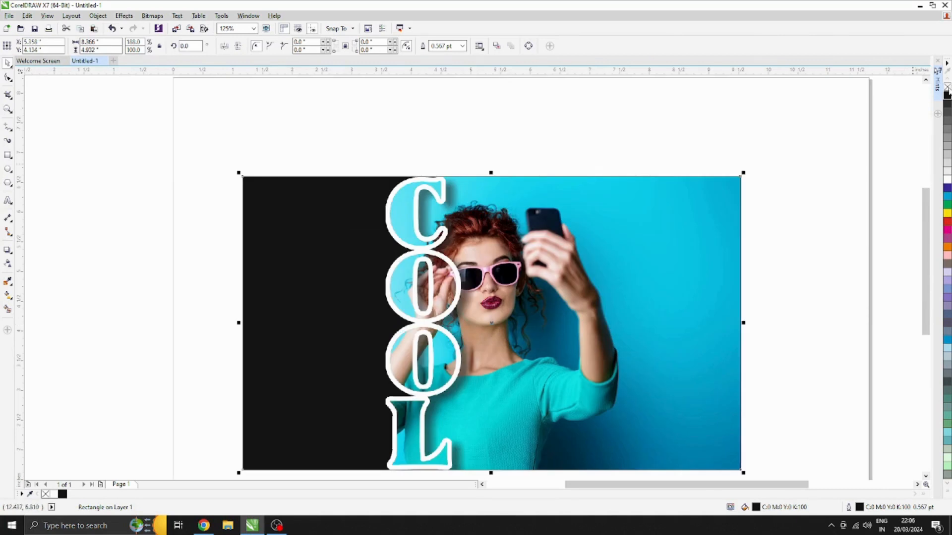
pyautogui.rightClick(946, 88)
# Narrow the black rectangle by moving its left side closer to the COOL letters
pyautogui.scroll(-2, 452, 123)
pyautogui.moveTo(250, 257); pyautogui.dragTo(300, 257)
pyautogui.click(276, 244)
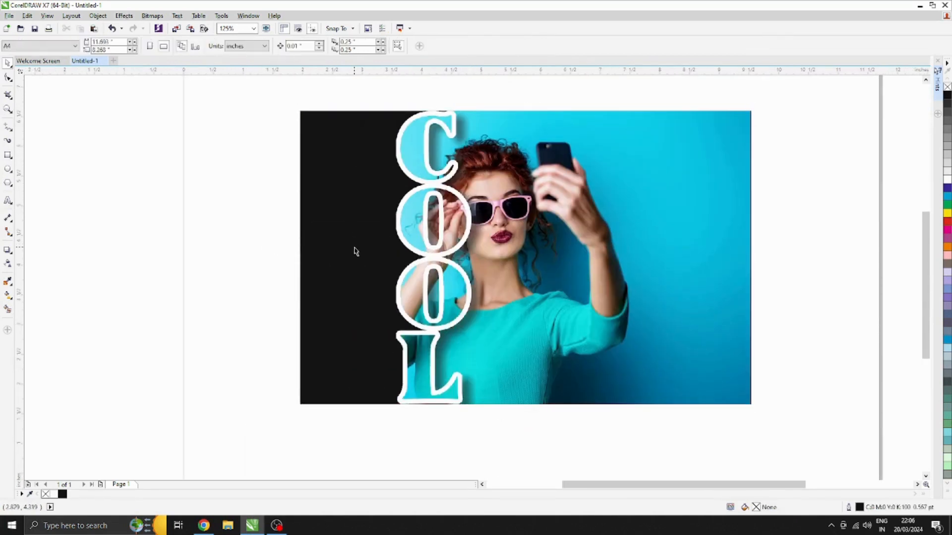